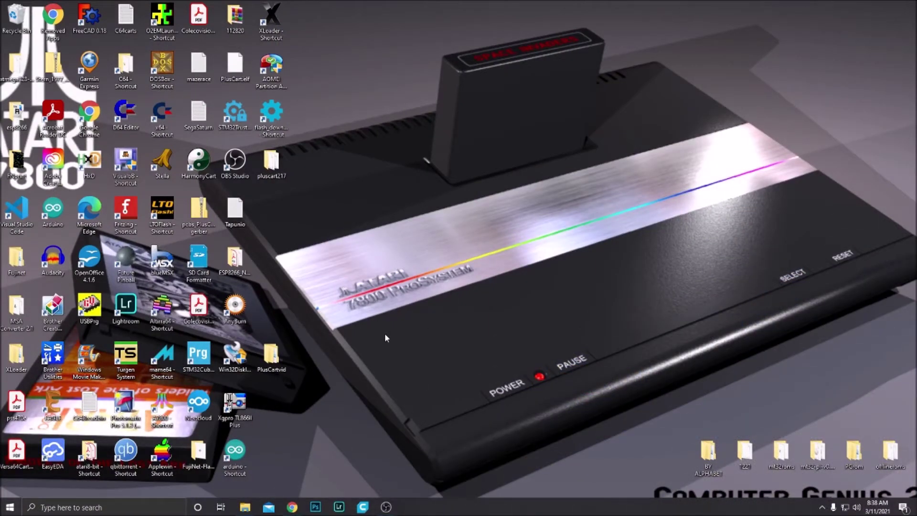
# In Chrome, open the PlusCart Git repository from the project site's Links page and show its source code download formats.
pyautogui.click(292, 506)
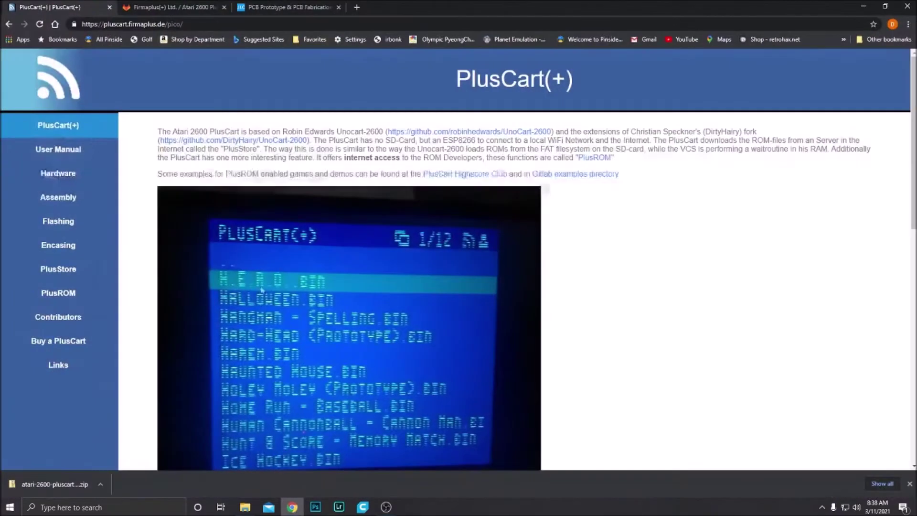
pyautogui.click(58, 364)
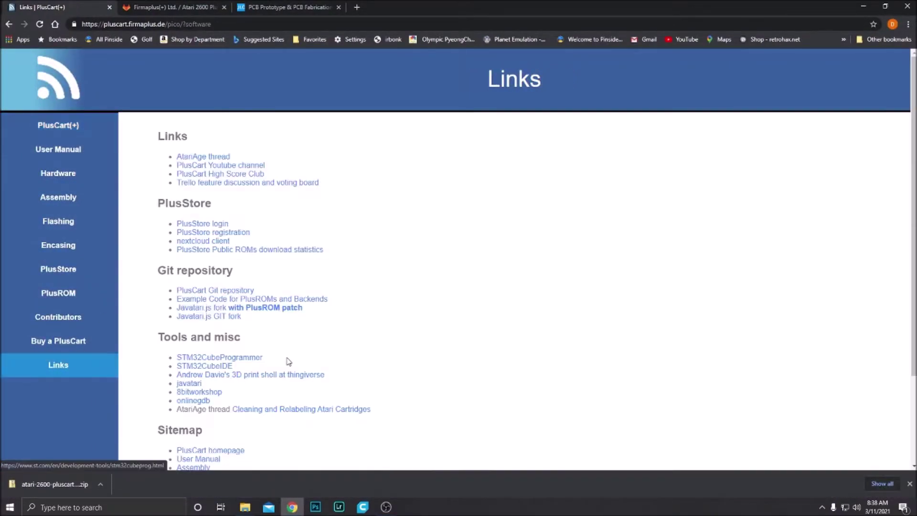
pyautogui.click(200, 292)
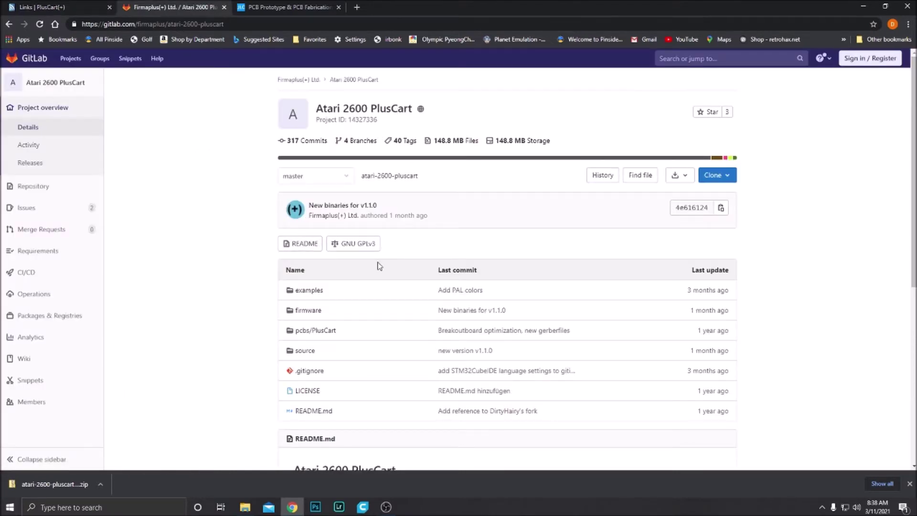
pyautogui.click(686, 178)
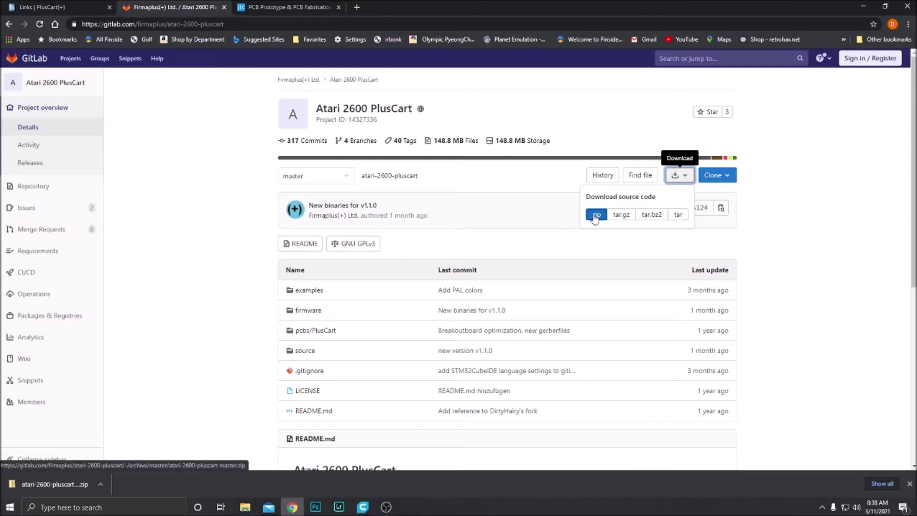
# In File Explorer, browse the atari-2600-pluscart-master folder to pcbs/PlusCart to view the board files, and minimize the window.
pyautogui.click(245, 507)
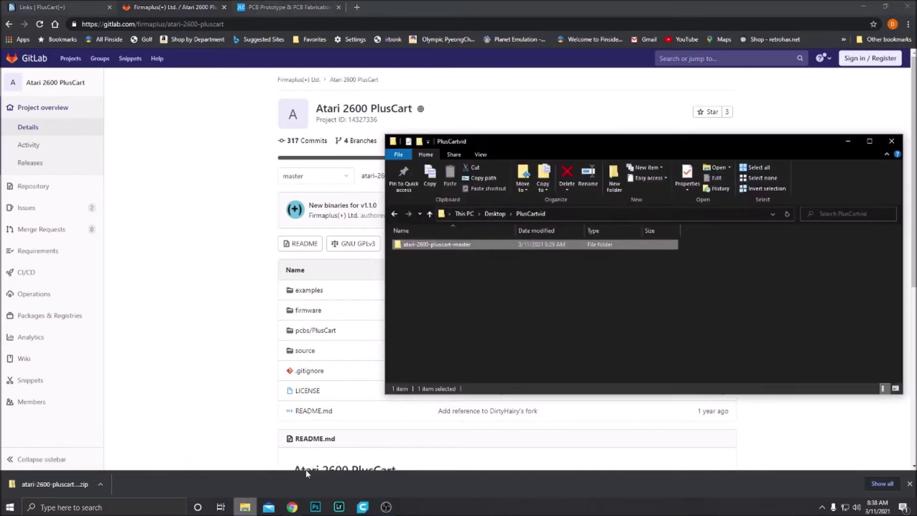
pyautogui.doubleClick(450, 246)
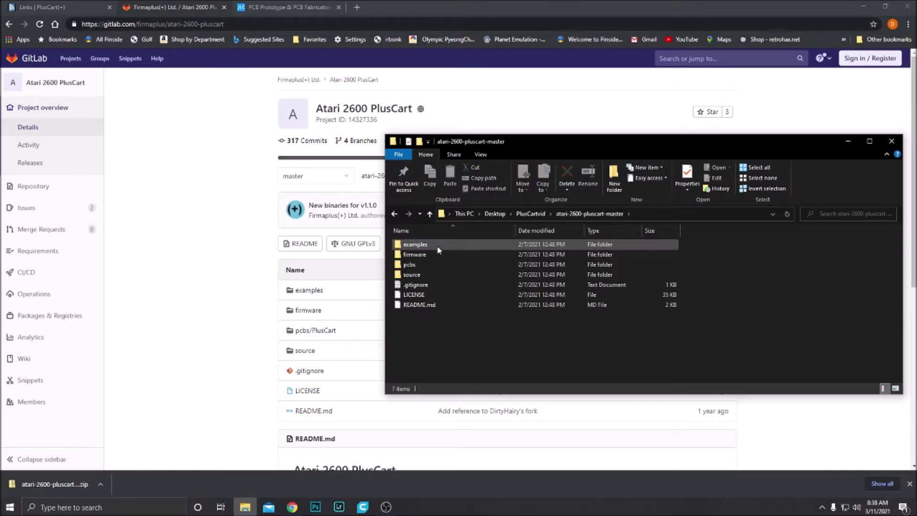
pyautogui.doubleClick(407, 266)
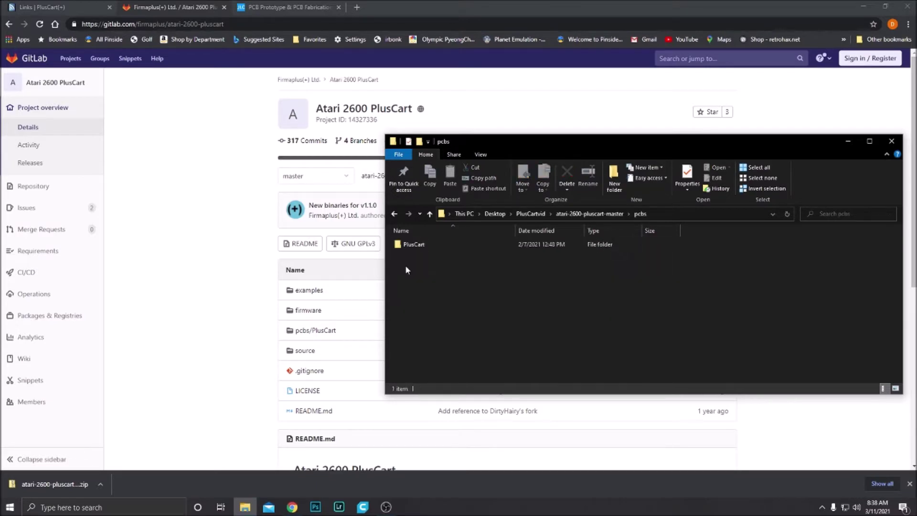
pyautogui.doubleClick(409, 245)
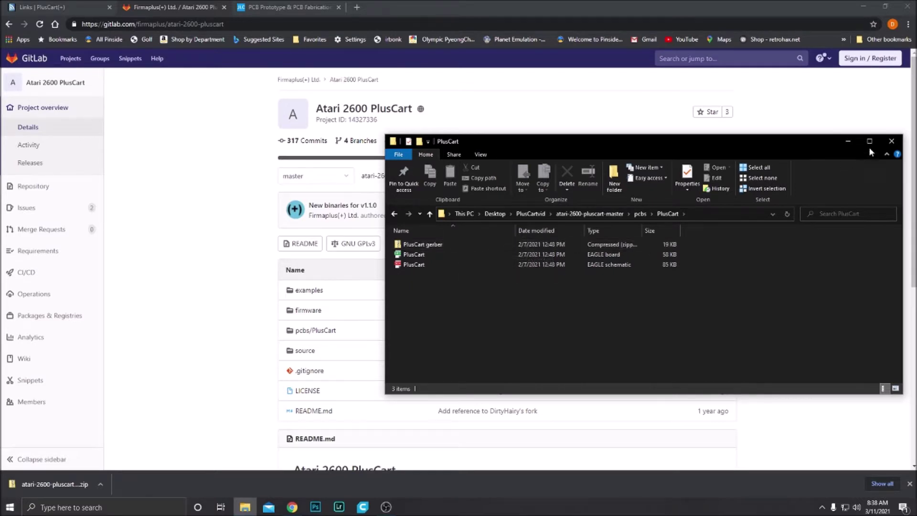
pyautogui.click(847, 142)
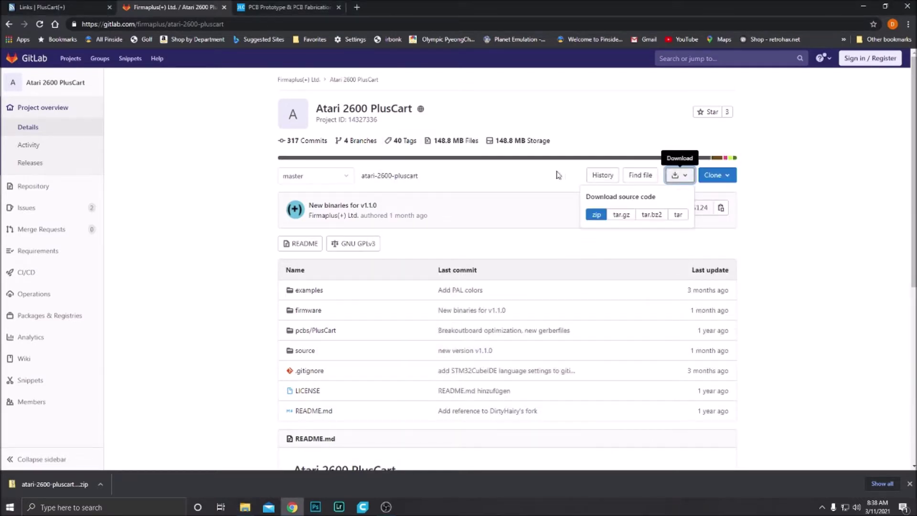
# On the JLCPCB site, open the PCB quote page and upload the PlusCart gerber archive.
pyautogui.click(274, 7)
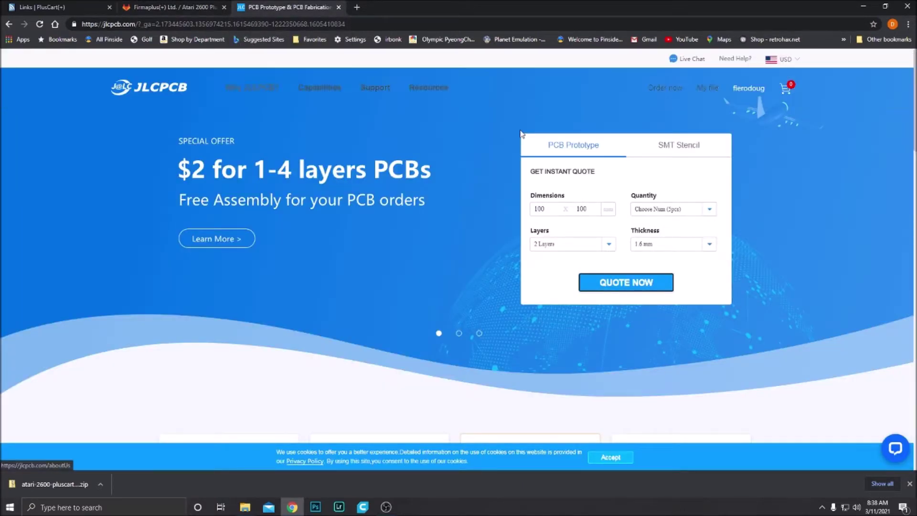
pyautogui.moveTo(744, 93)
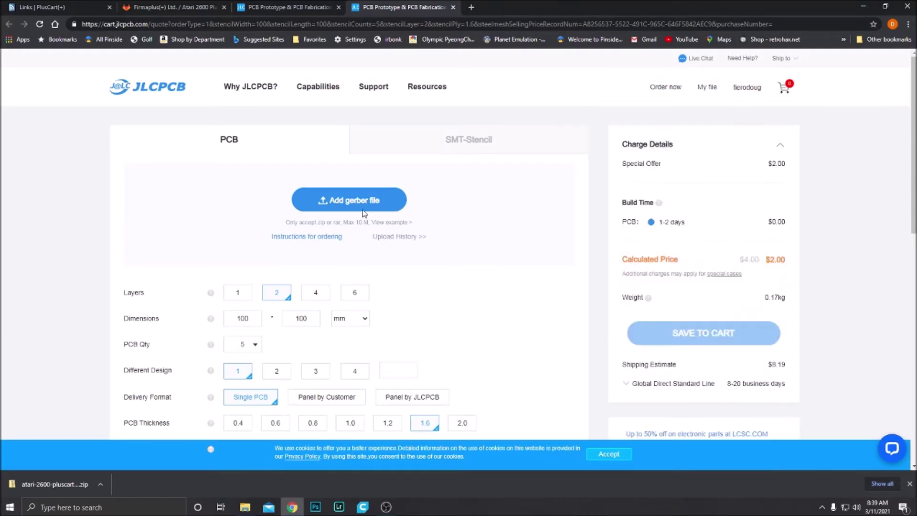
pyautogui.click(358, 203)
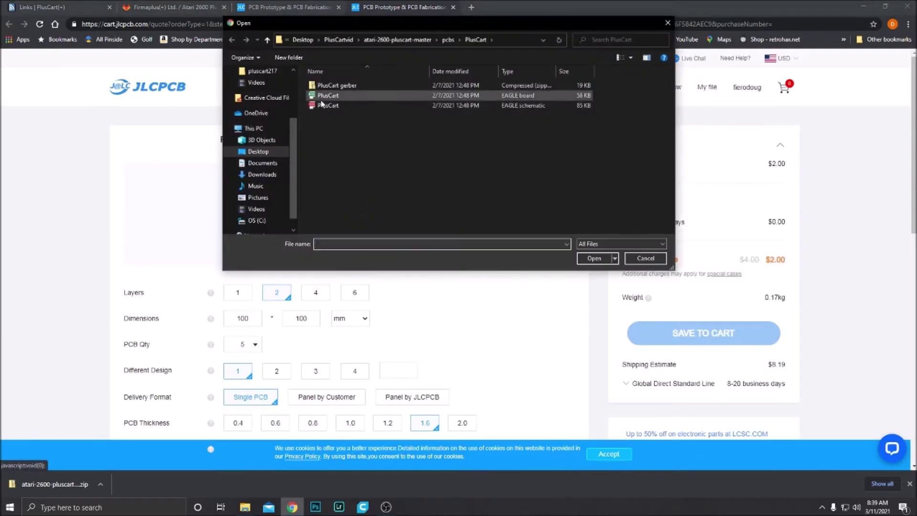
pyautogui.click(338, 86)
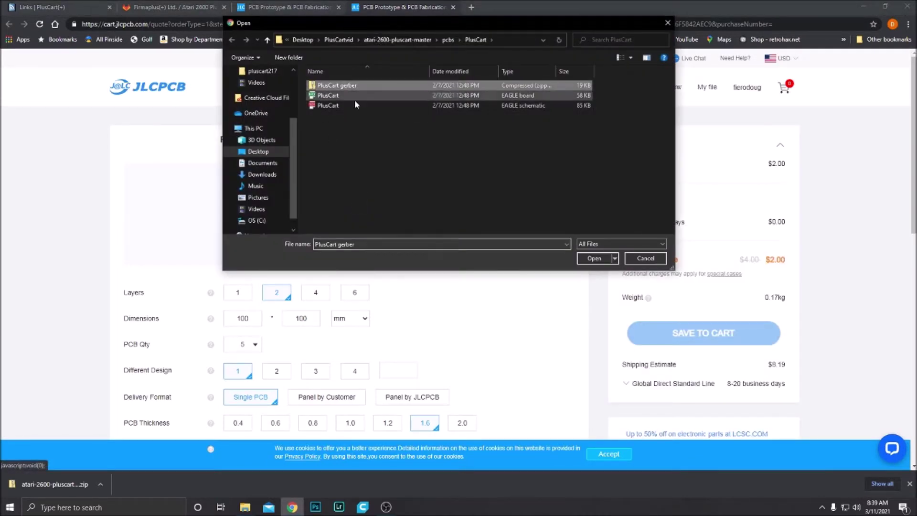
pyautogui.click(593, 259)
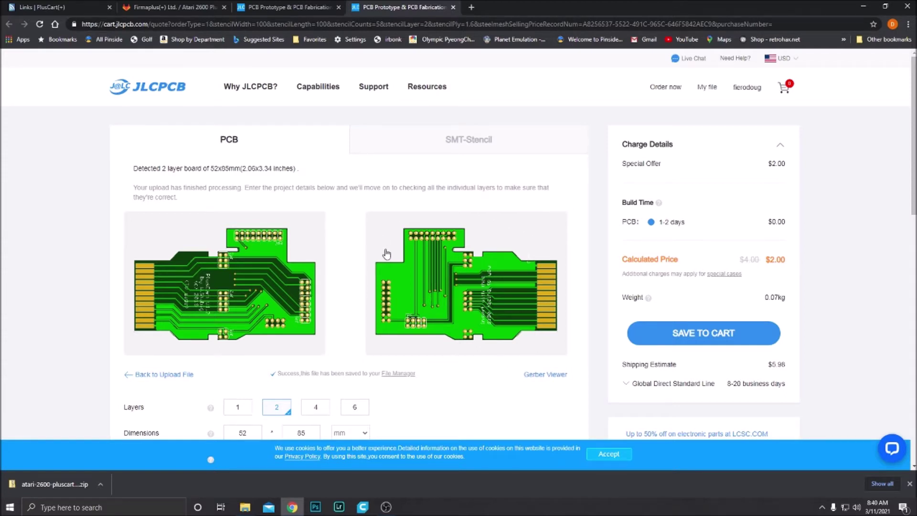
# Preview the board in red, yellow, blue and white, set the PCB color to black, and review the remaining order options.
pyautogui.scroll(-2, 387, 254)
pyautogui.scroll(-2, 382, 255)
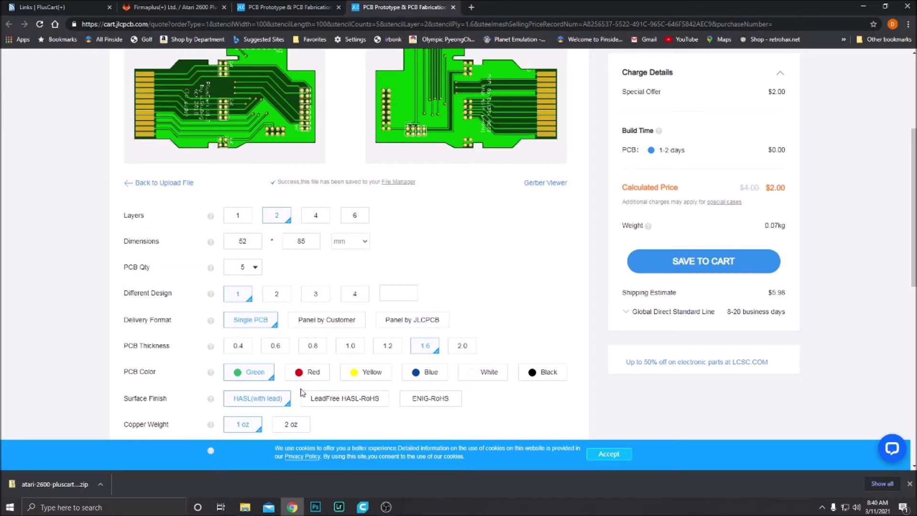
pyautogui.click(300, 374)
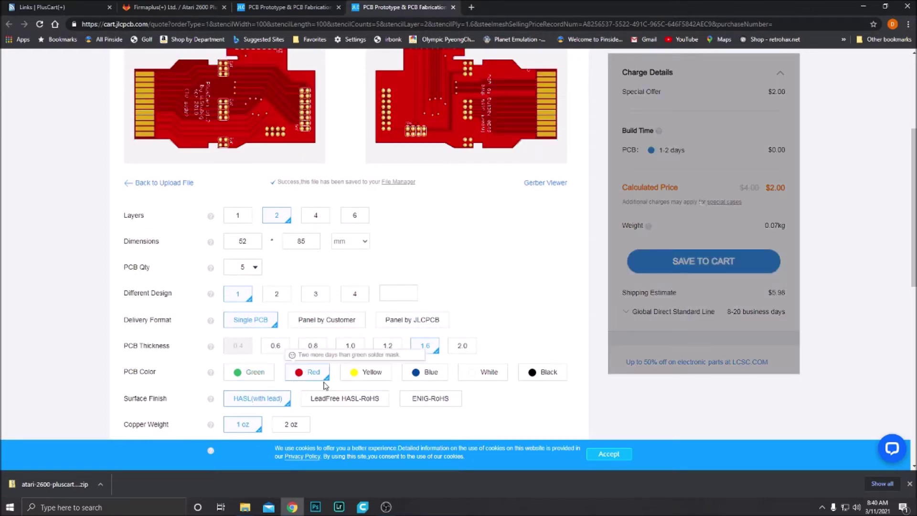
pyautogui.click(365, 376)
pyautogui.click(434, 376)
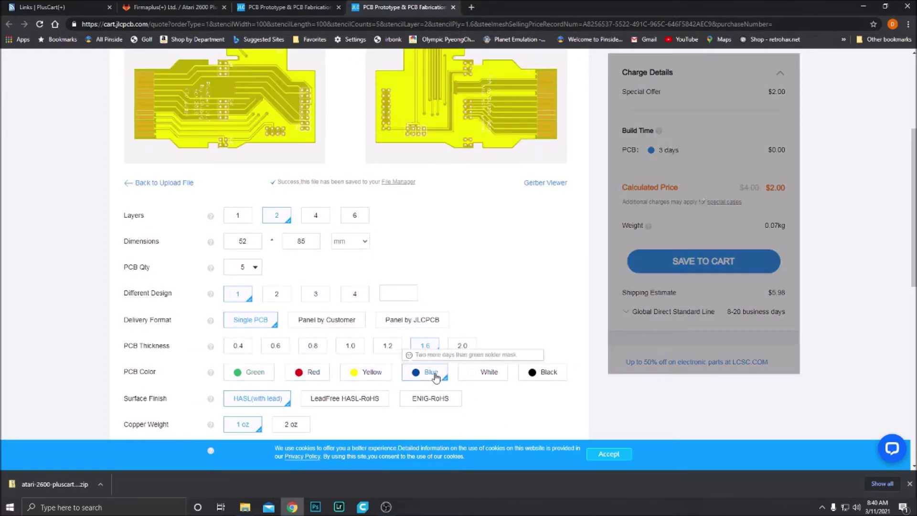
pyautogui.click(487, 373)
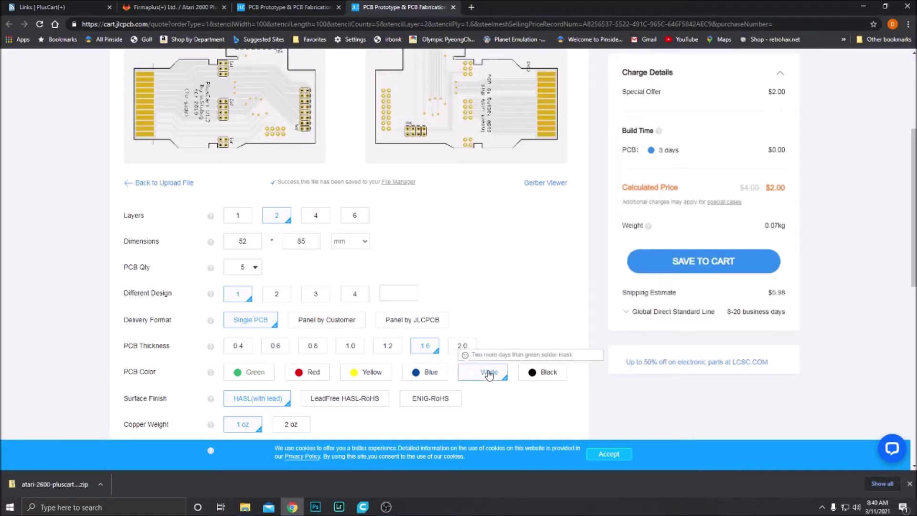
pyautogui.click(529, 374)
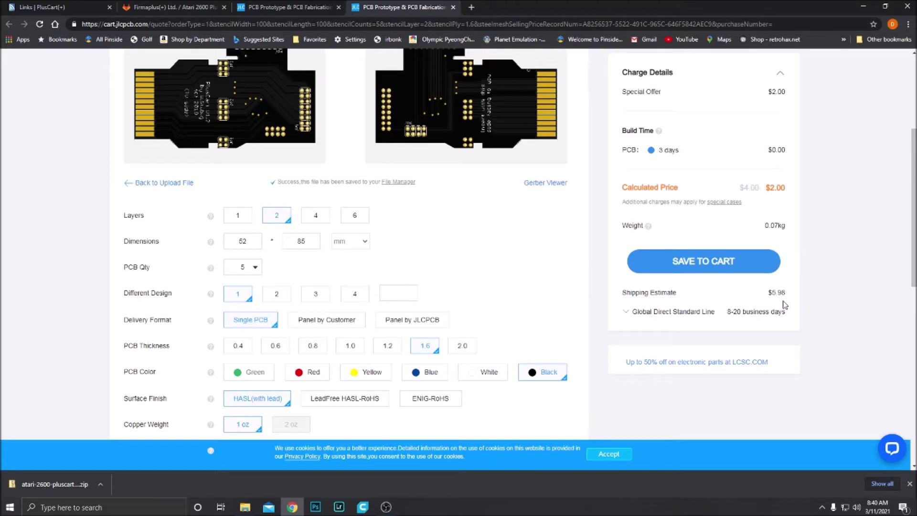
pyautogui.scroll(1, 783, 306)
pyautogui.scroll(-2, 526, 339)
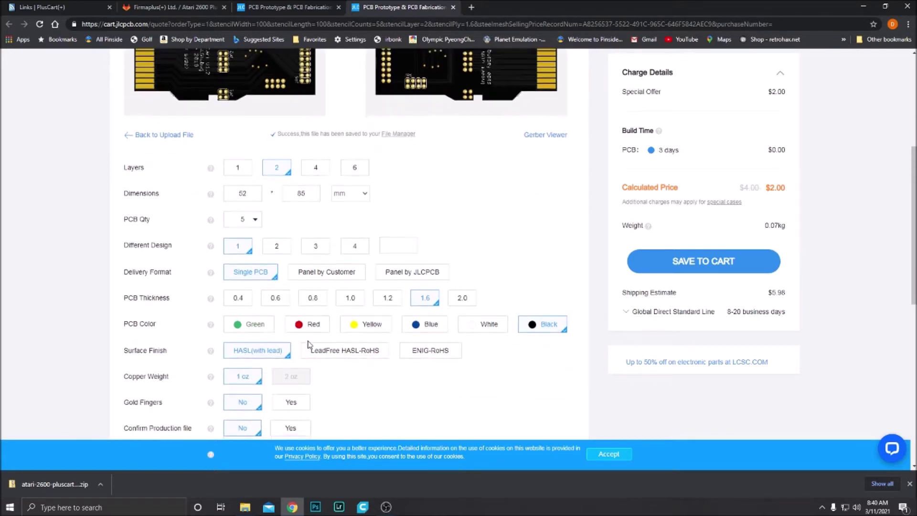
pyautogui.scroll(-3, 622, 400)
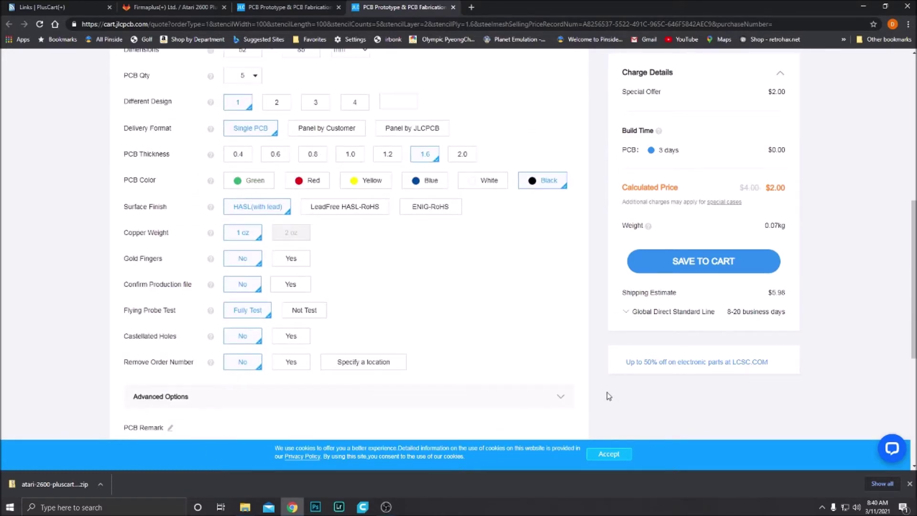
pyautogui.scroll(5, 607, 393)
pyautogui.scroll(1, 504, 289)
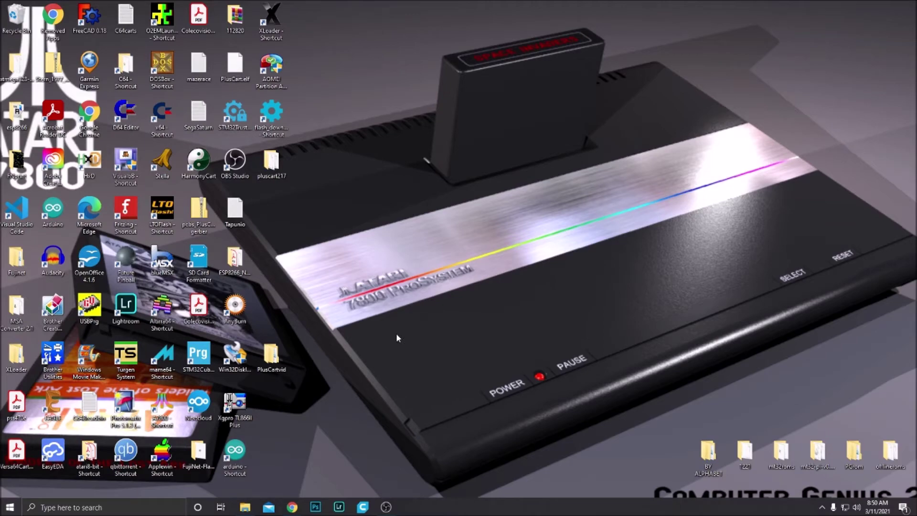
# View the bill of materials on the PlusCart Hardware page and copy the part number STM32F407VGT6 from the Assembly page.
pyautogui.click(292, 507)
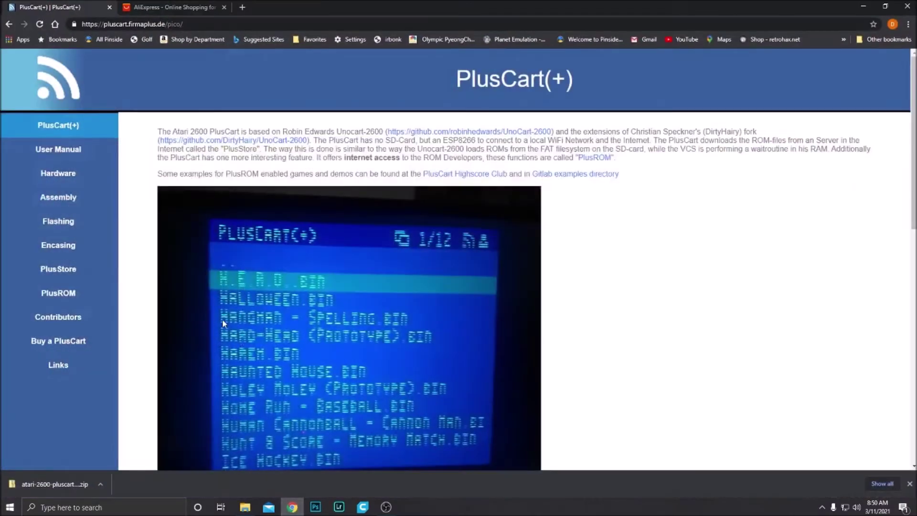
pyautogui.click(73, 181)
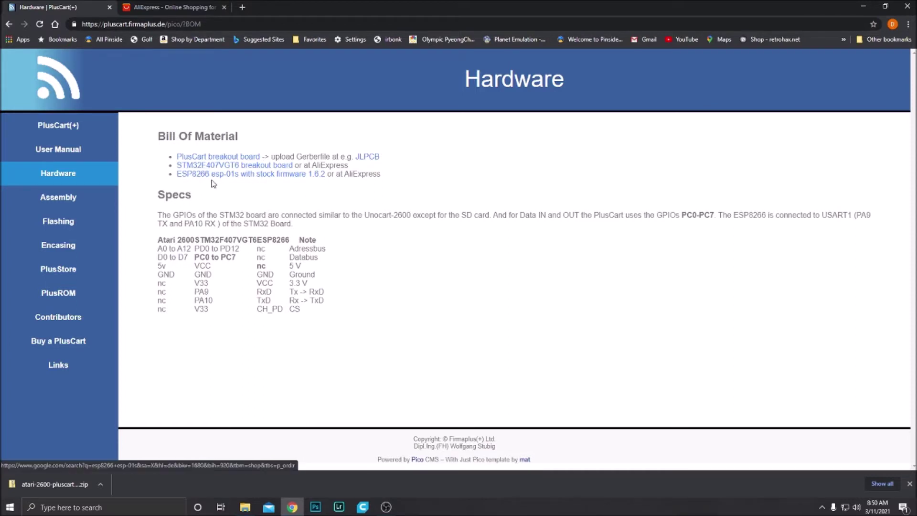
pyautogui.click(58, 197)
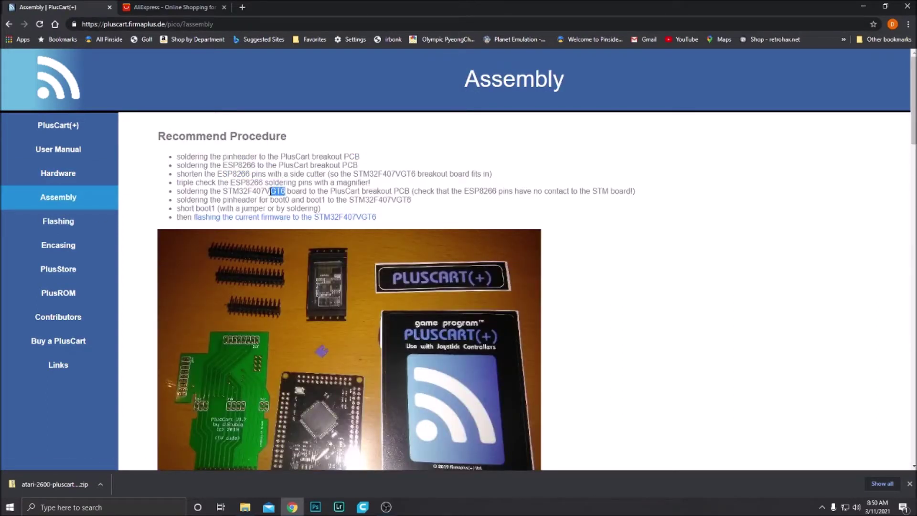
pyautogui.moveTo(271, 191); pyautogui.dragTo(232, 191)
pyautogui.rightClick(247, 193)
pyautogui.click(270, 201)
# Search AliExpress for STM32F407VGT6 using the copied part number.
pyautogui.click(168, 6)
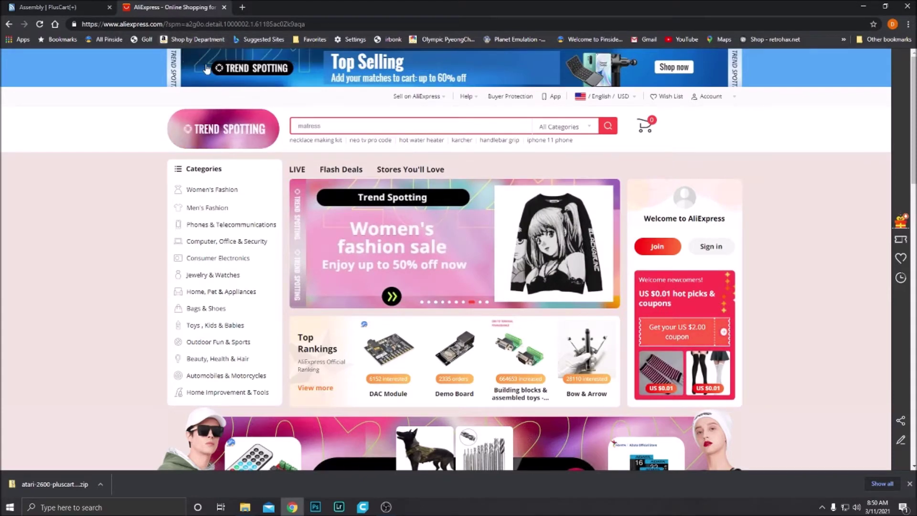
pyautogui.rightClick(308, 128)
pyautogui.click(332, 200)
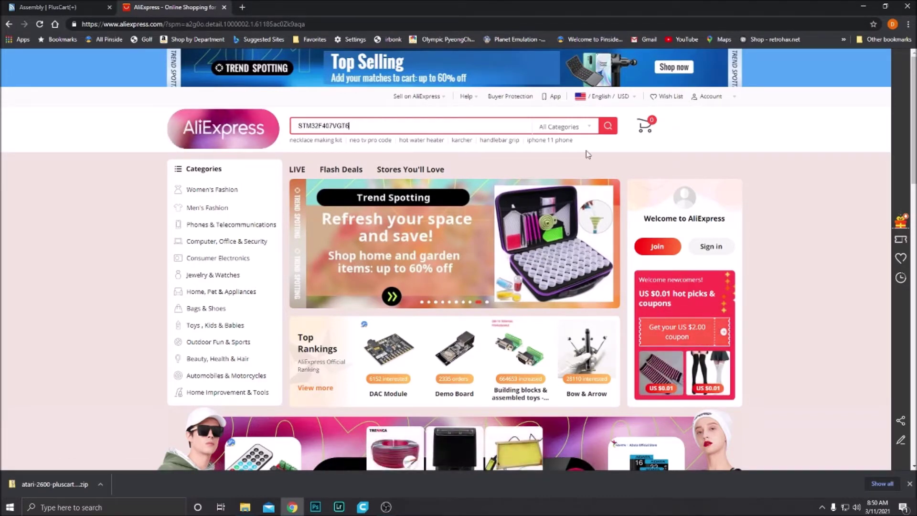
pyautogui.click(606, 127)
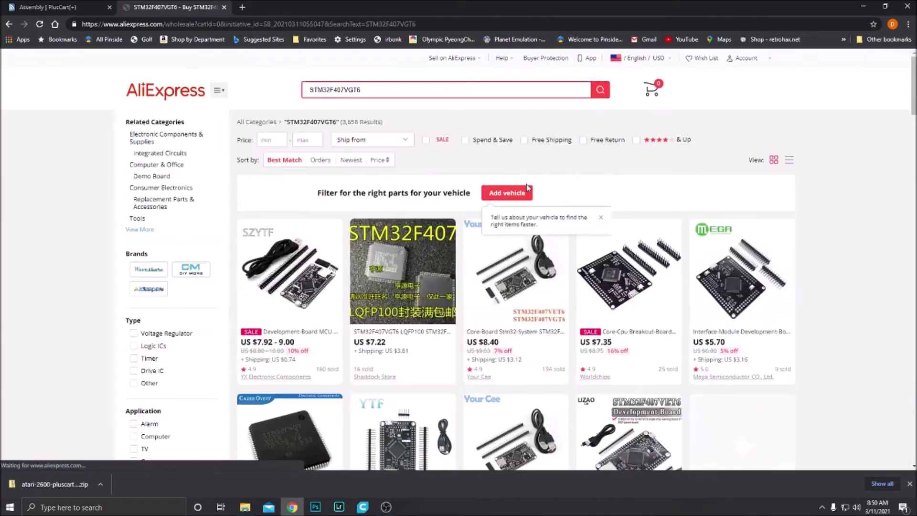
# Open the Mega Semiconductor listing, dismiss the coupon offer, compare its chip and Module variants, and close the listing.
pyautogui.scroll(-1, 573, 215)
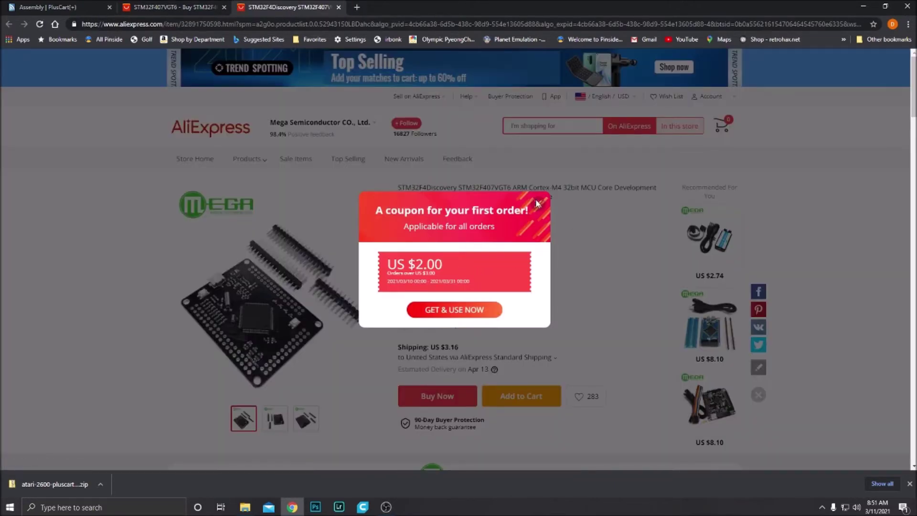
pyautogui.click(539, 206)
pyautogui.click(416, 285)
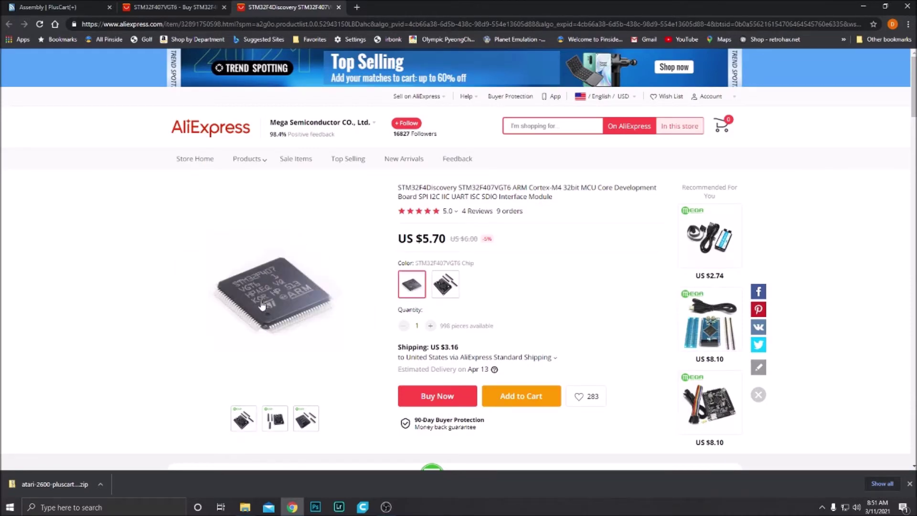
pyautogui.click(445, 284)
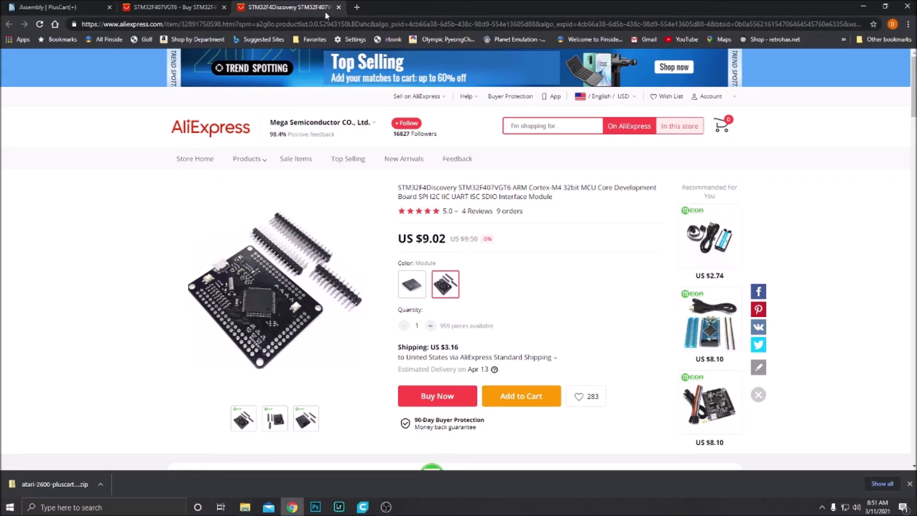
pyautogui.click(338, 8)
# Open the Worldchips listing for the STM32F407VGT6 breakout board from the search results.
pyautogui.scroll(-1, 591, 239)
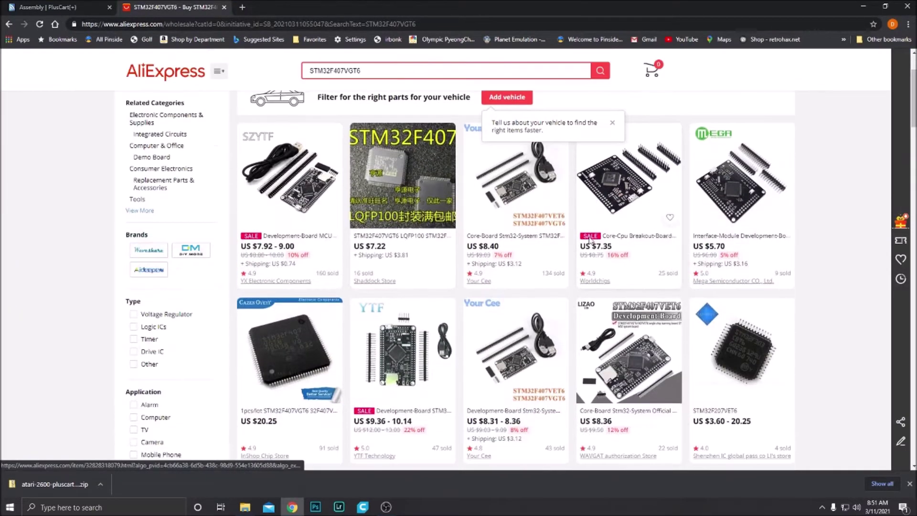
pyautogui.scroll(-1, 591, 239)
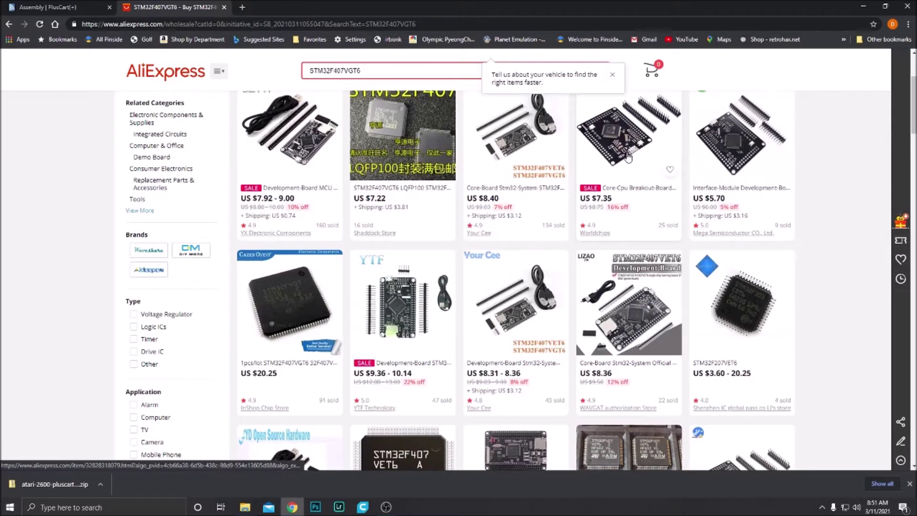
pyautogui.click(628, 157)
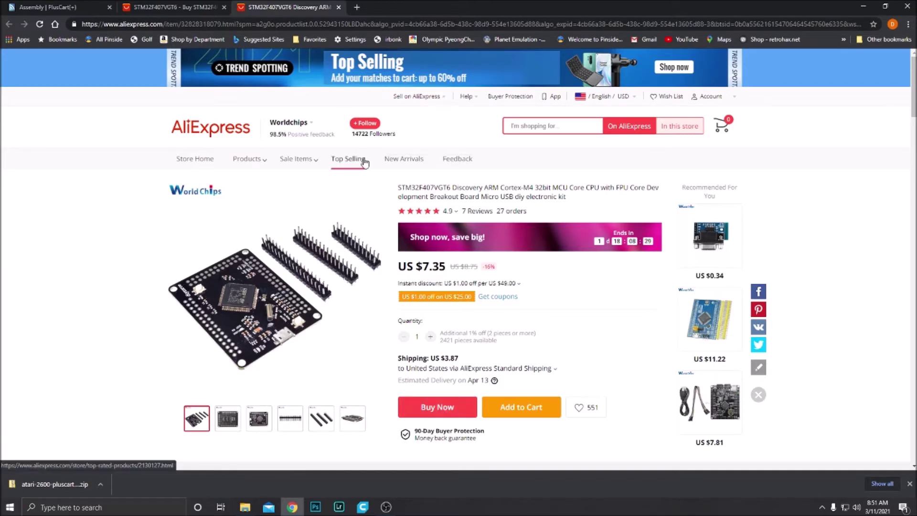
# Search AliExpress for esp8266-01s from the Worldchips listing page.
pyautogui.click(544, 126)
pyautogui.write('es')
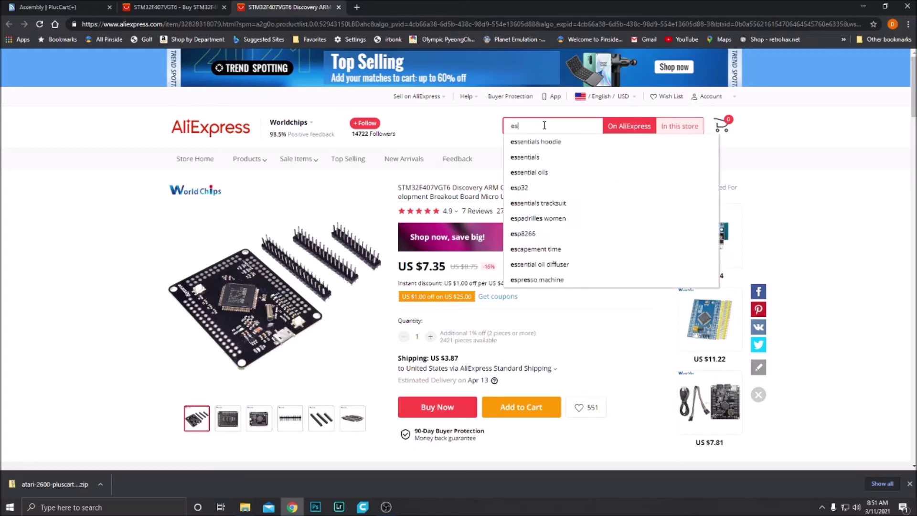
pyautogui.write('p82')
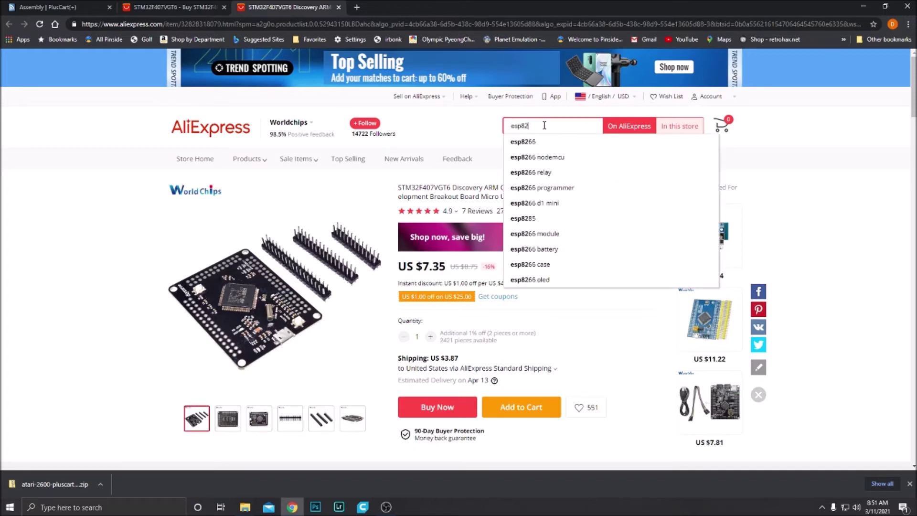
pyautogui.write('66-01')
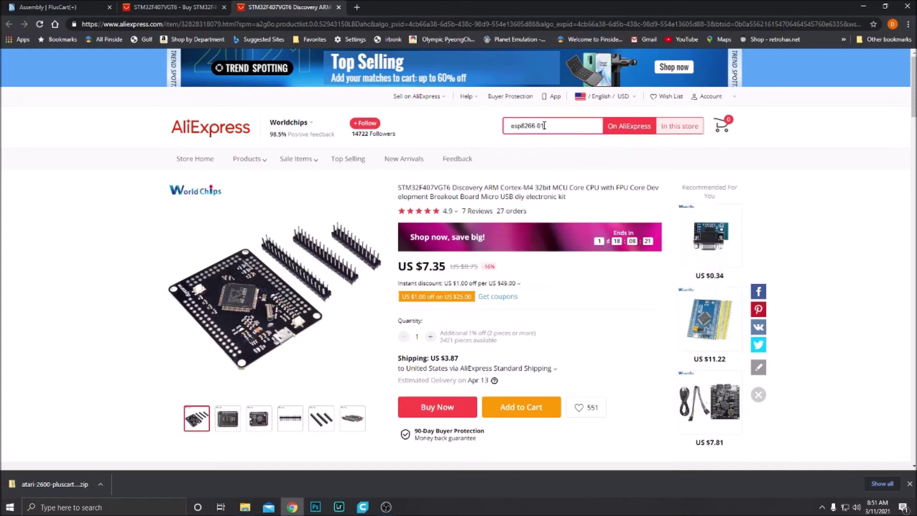
pyautogui.write('s')
pyautogui.press('Return')
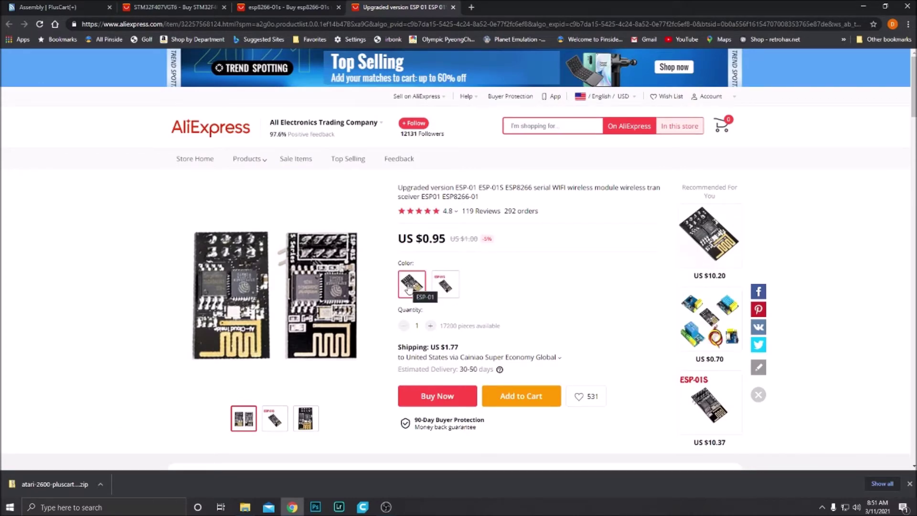
# View the ESP-01S variant in the All Electronics Trading Company listing, close it, and compare the other esp8266-01s search results.
pyautogui.click(445, 284)
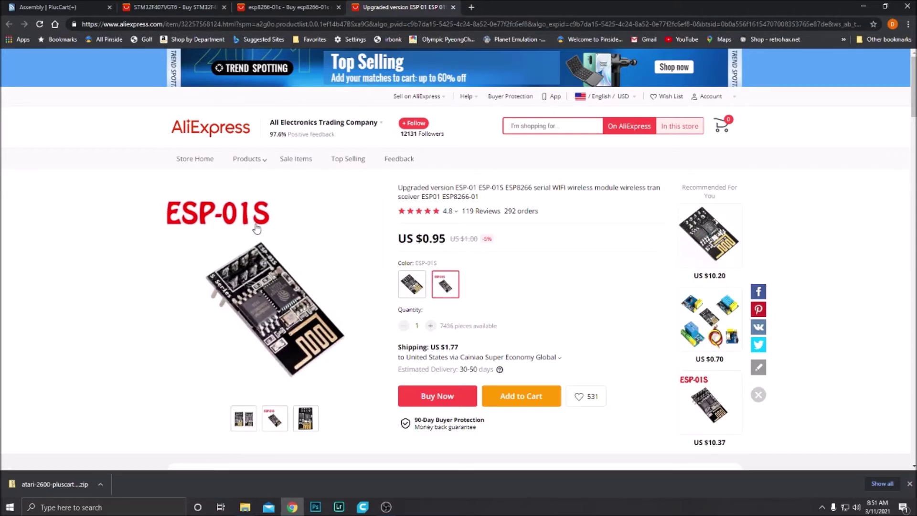
pyautogui.click(452, 7)
pyautogui.scroll(-3, 437, 188)
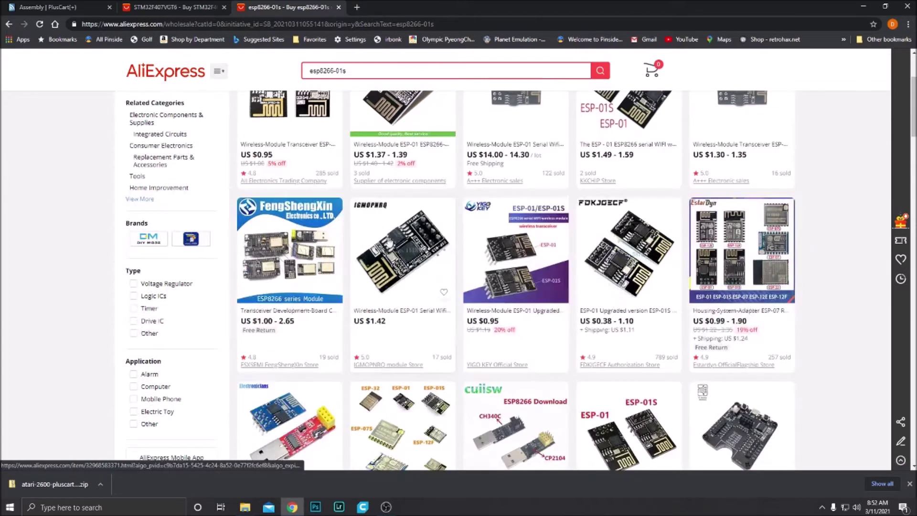
pyautogui.scroll(-1, 447, 295)
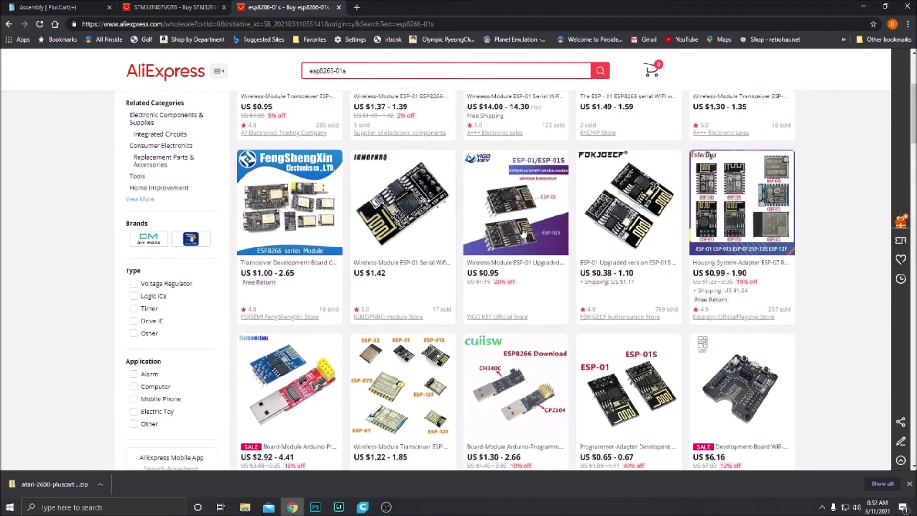
pyautogui.scroll(2, 589, 252)
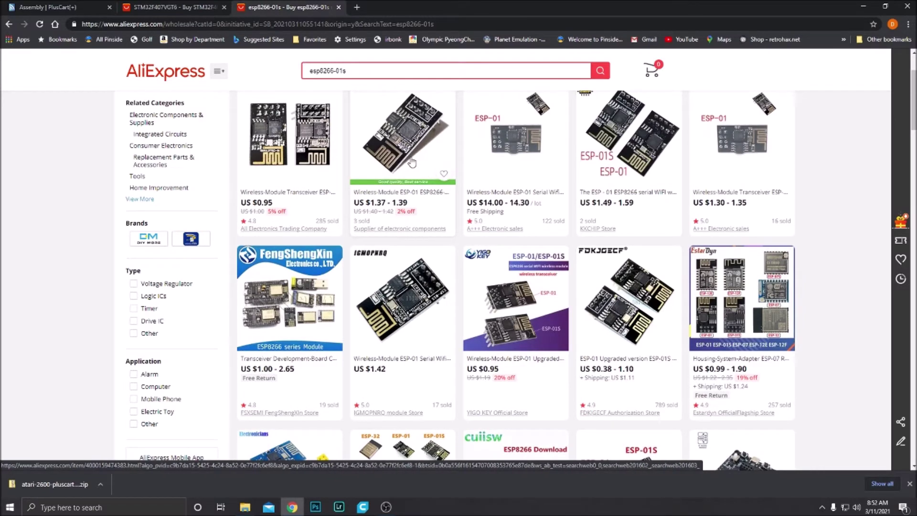
pyautogui.scroll(1, 411, 163)
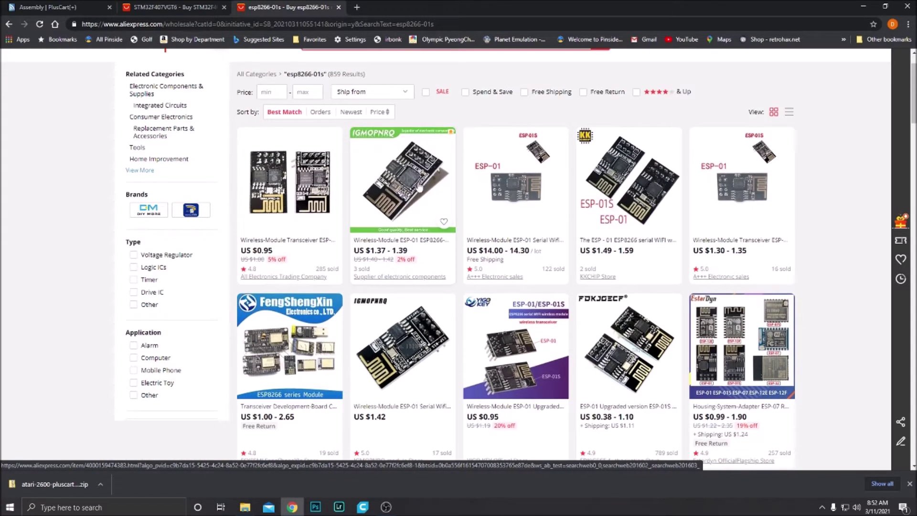
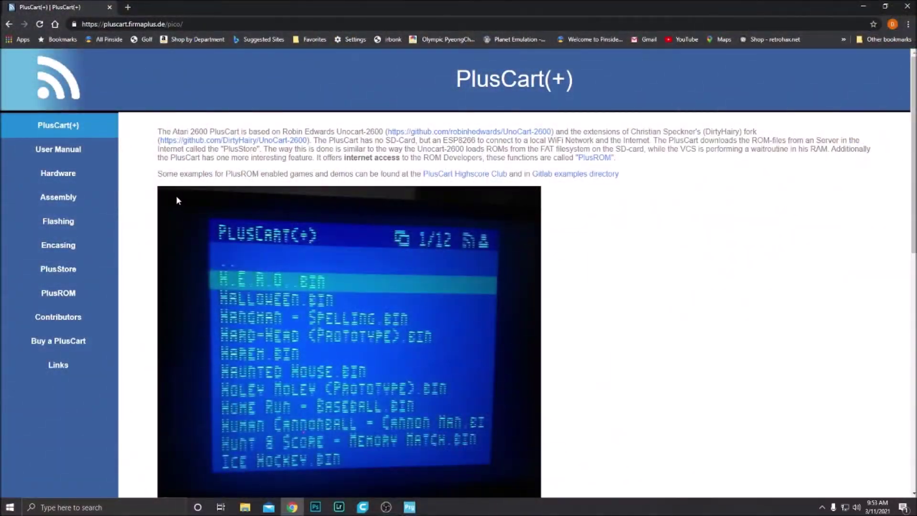
# Open the Flashing page of the PlusCart site and read the STM32CubeProgrammer firmware instructions.
pyautogui.click(66, 225)
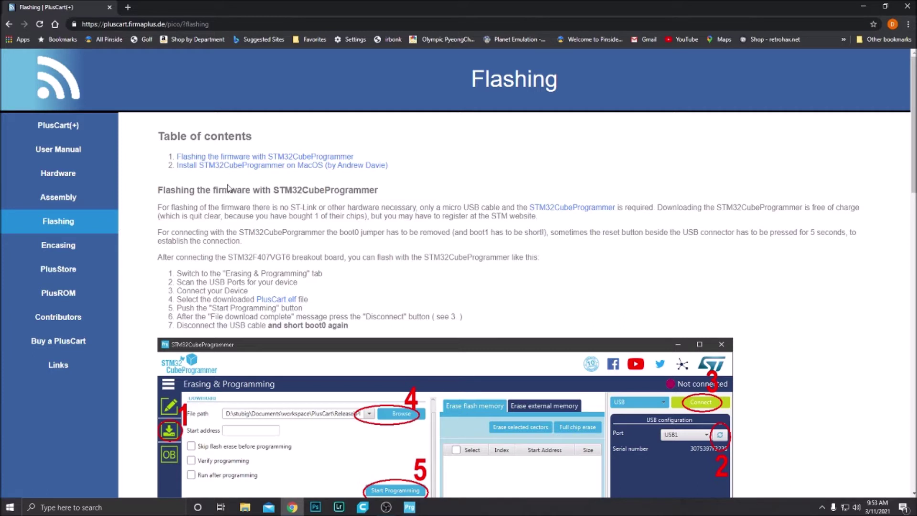
pyautogui.scroll(-1, 227, 231)
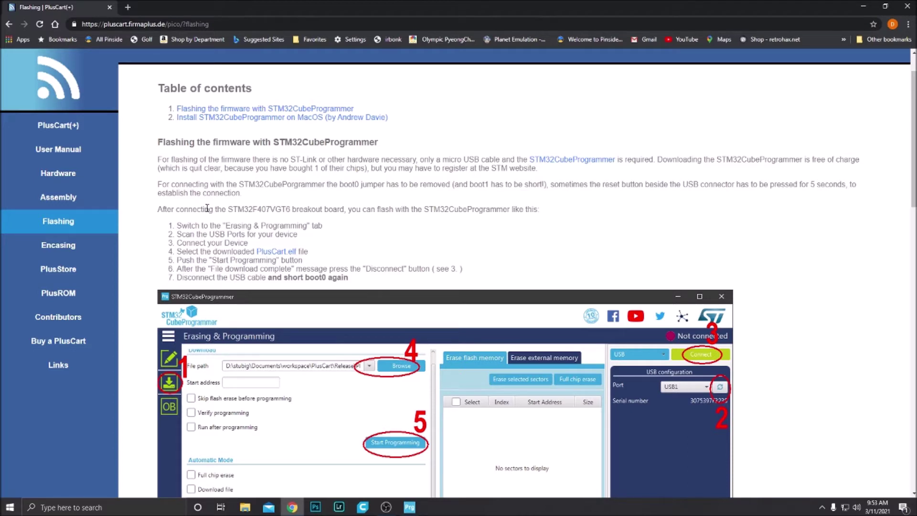
# Switch to STM32CubeProgrammer, connect to the board over USB1, and show the Erasing & Programming view.
pyautogui.click(863, 7)
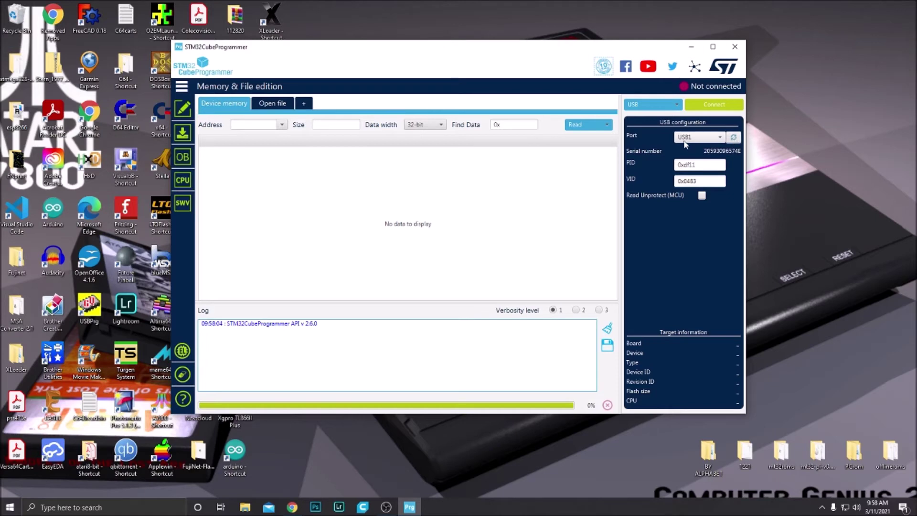
pyautogui.click(714, 104)
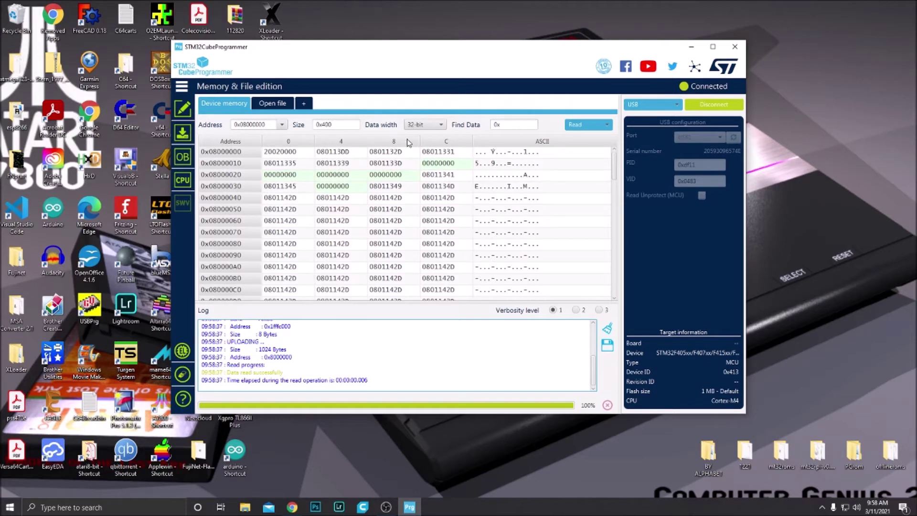
pyautogui.click(182, 135)
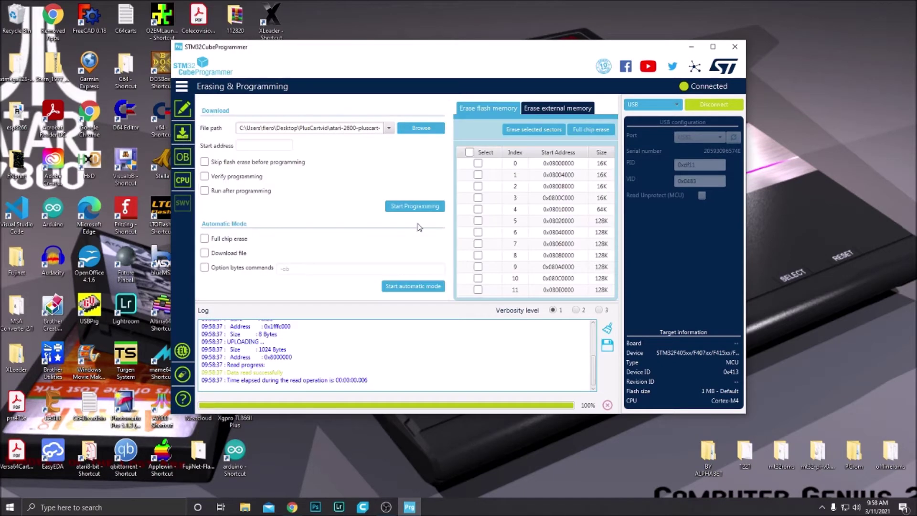
# Choose PlusCart.elf from the firmware folder of atari-2600-pluscart-master as the file to program, and disconnect the board.
pyautogui.click(414, 130)
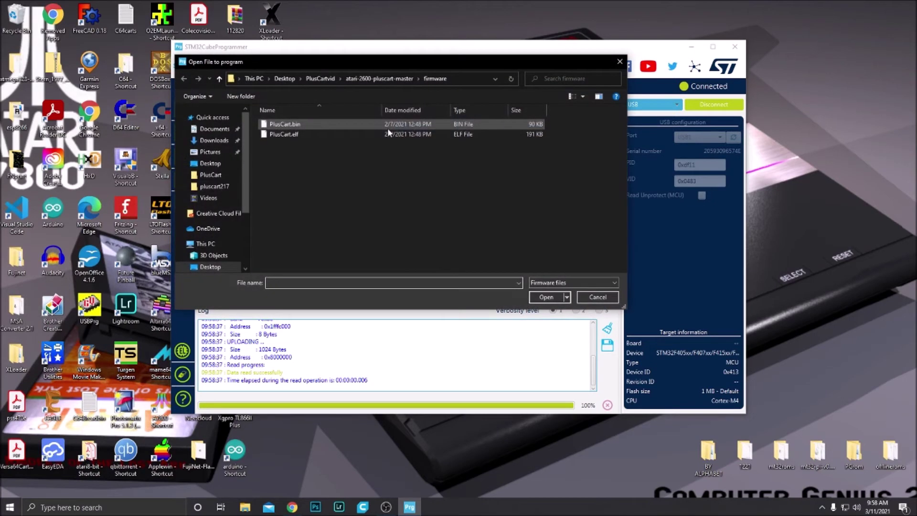
pyautogui.click(220, 80)
pyautogui.click(219, 80)
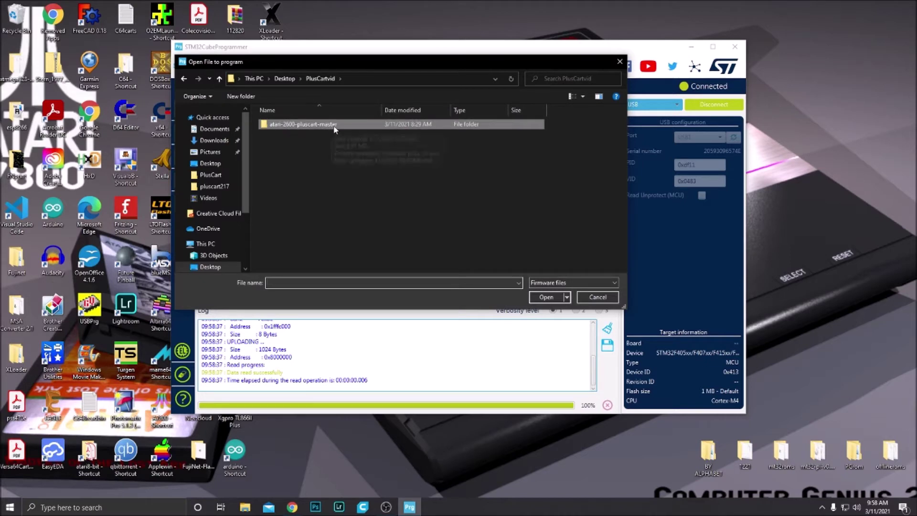
pyautogui.doubleClick(306, 125)
pyautogui.doubleClick(281, 135)
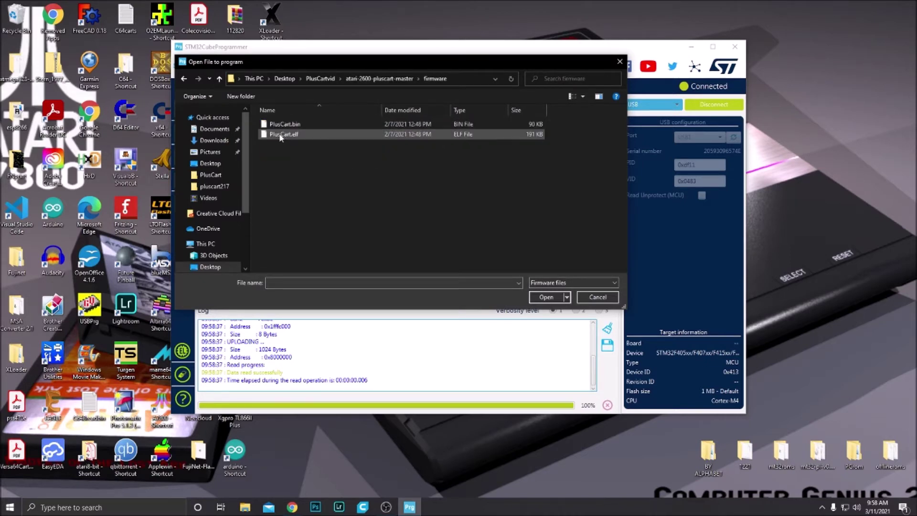
pyautogui.click(282, 135)
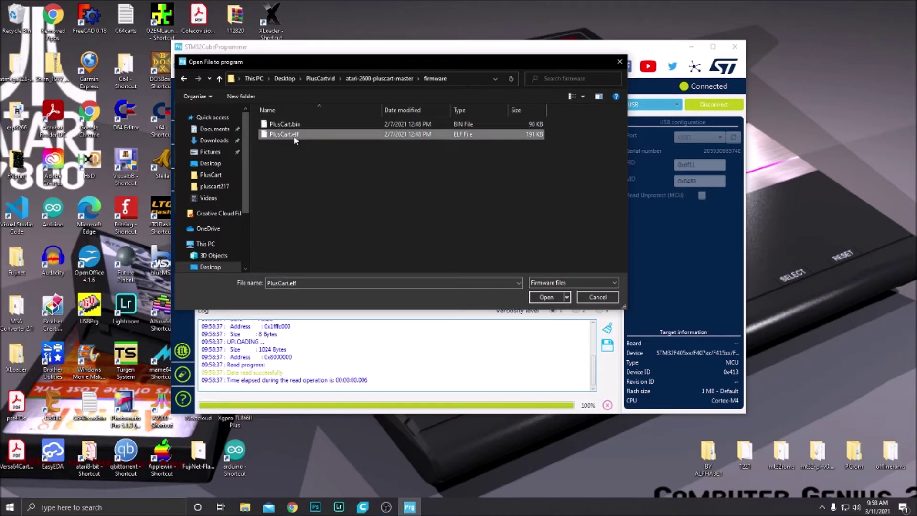
pyautogui.click(541, 296)
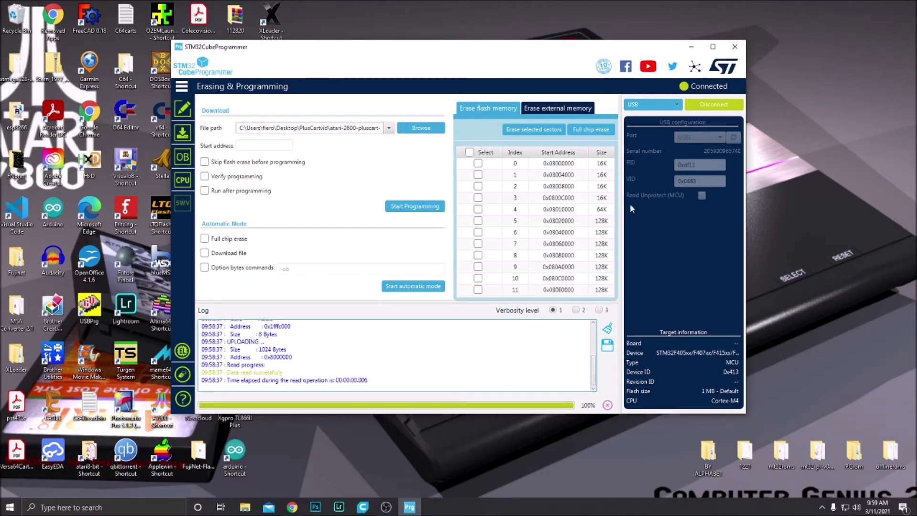
pyautogui.click(713, 105)
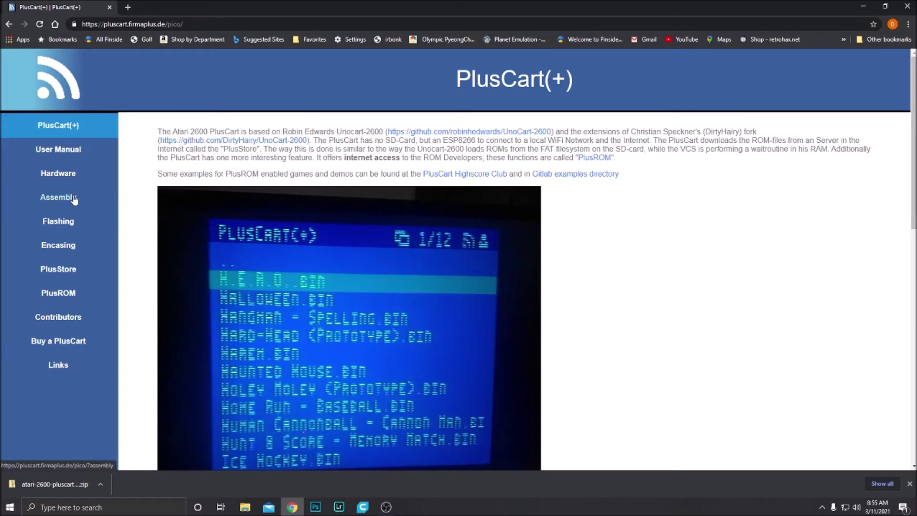
# Open the PlusCart site's Encasing page in the browser and review the 3D print shell, donor cartridge tutorial and labeling sections.
pyautogui.click(58, 246)
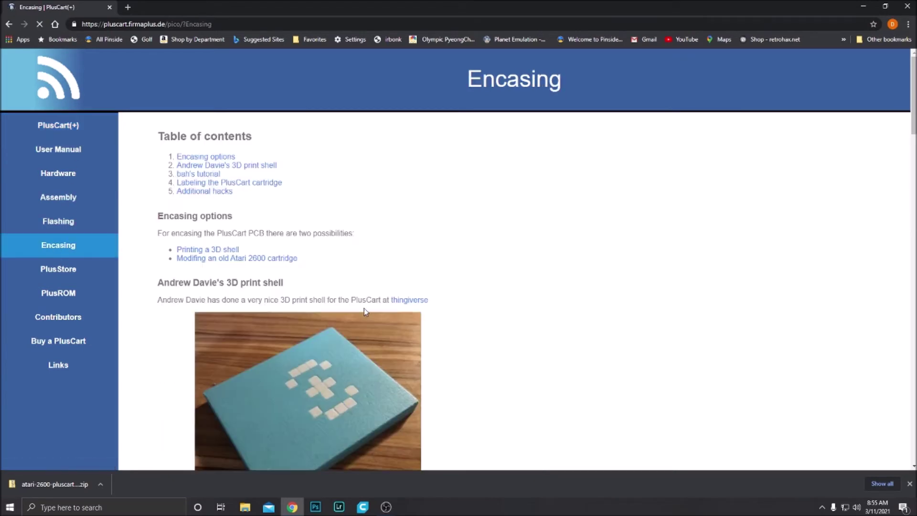
pyautogui.scroll(-6, 363, 309)
pyautogui.scroll(-6, 361, 310)
pyautogui.scroll(4, 357, 304)
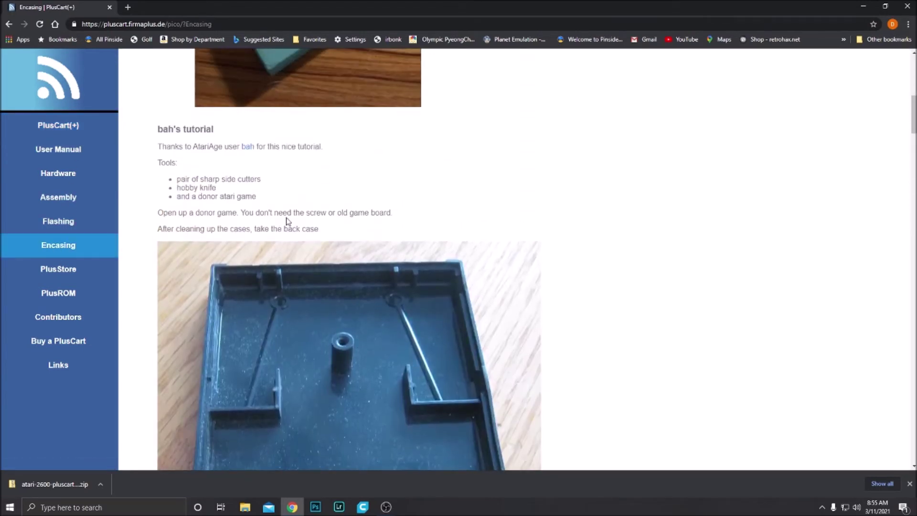
pyautogui.scroll(-3, 310, 287)
pyautogui.scroll(-8, 347, 229)
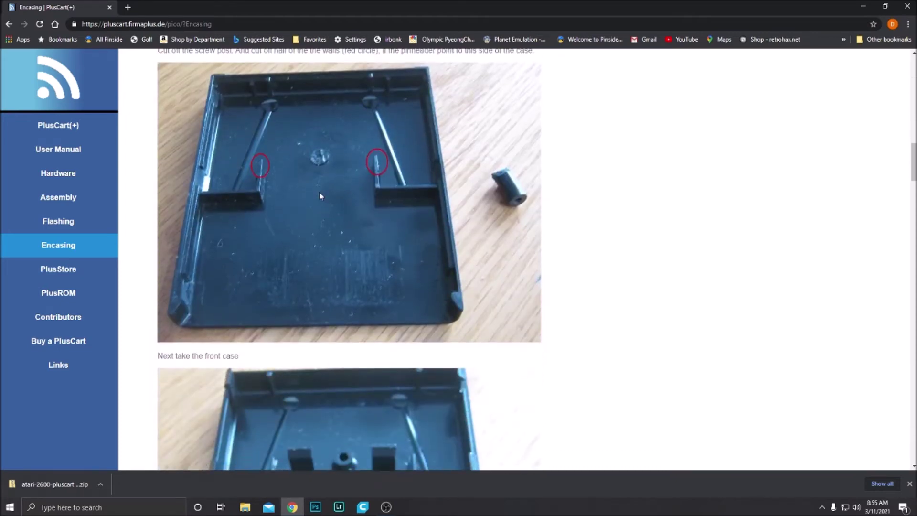
pyautogui.scroll(-13, 322, 214)
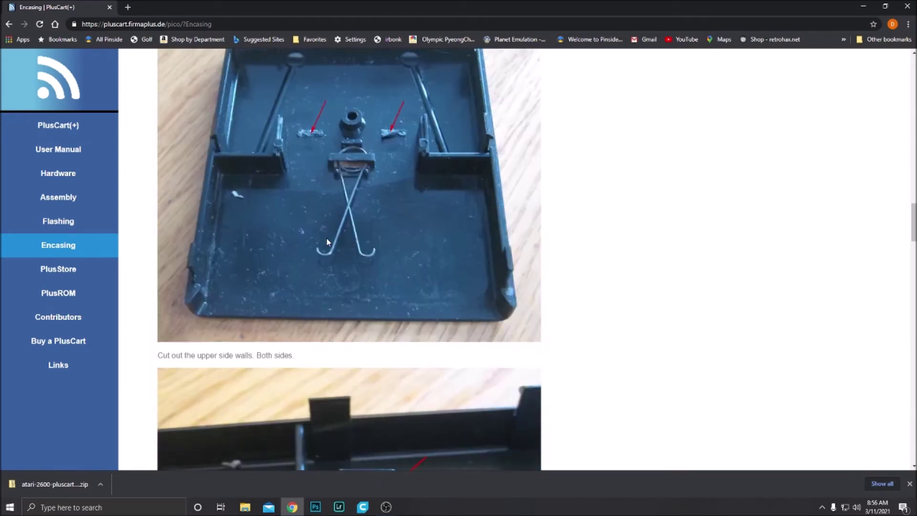
pyautogui.scroll(-11, 326, 242)
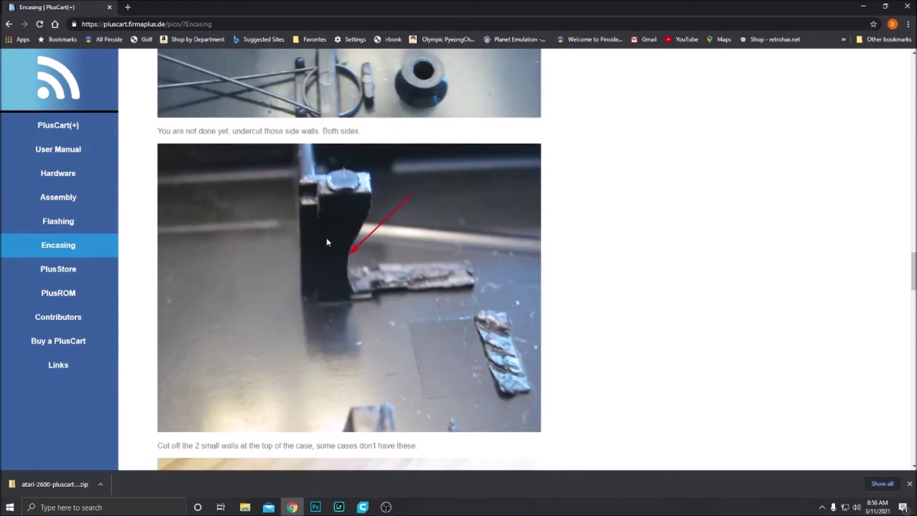
pyautogui.scroll(-12, 327, 242)
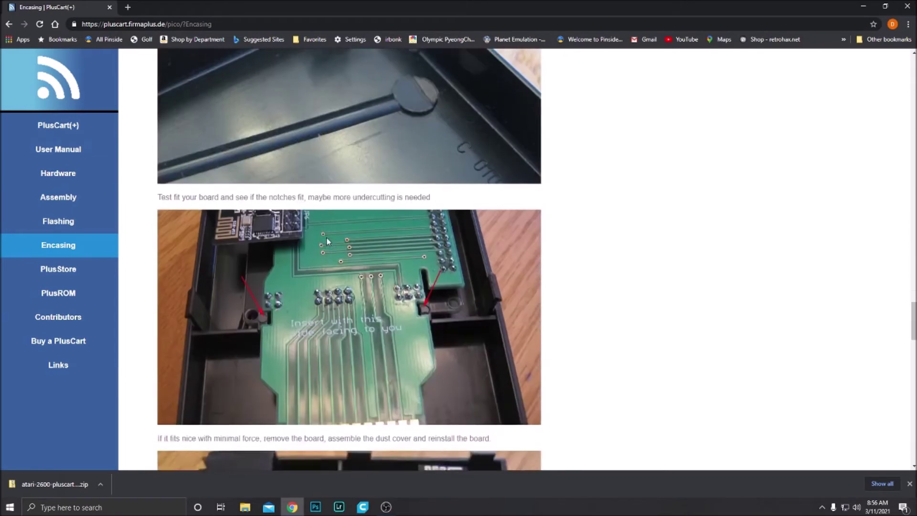
pyautogui.scroll(-14, 369, 333)
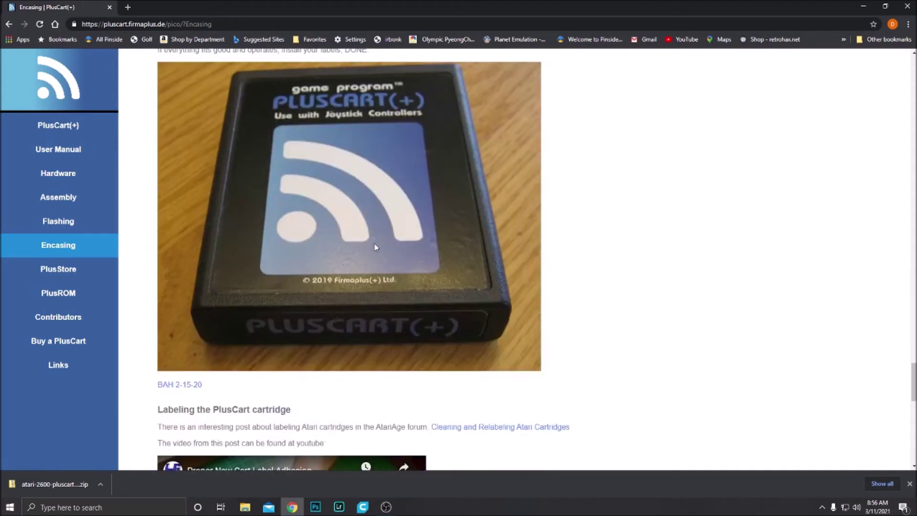
pyautogui.scroll(-4, 375, 247)
pyautogui.scroll(12, 371, 249)
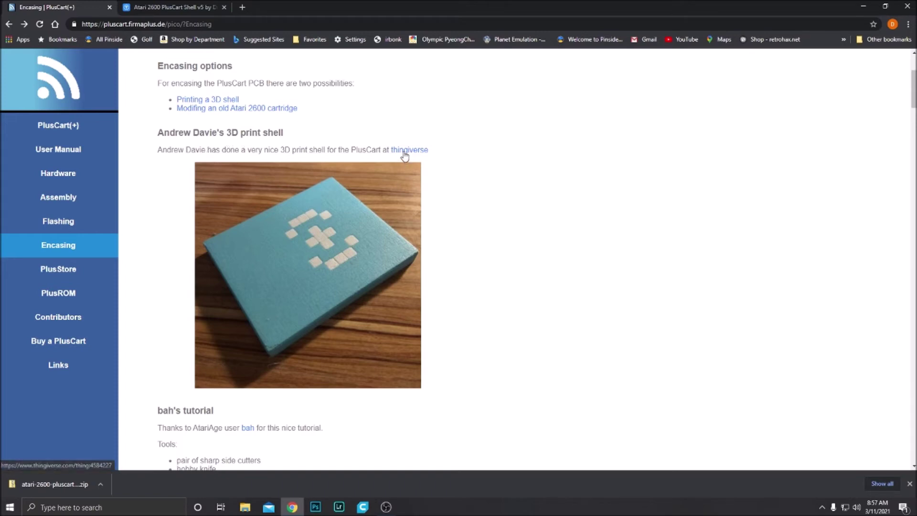
# Switch to the Thingiverse page for Atari 2600 PlusCart Shell v5 and view the photos of the printed shell and fitted board.
pyautogui.click(173, 7)
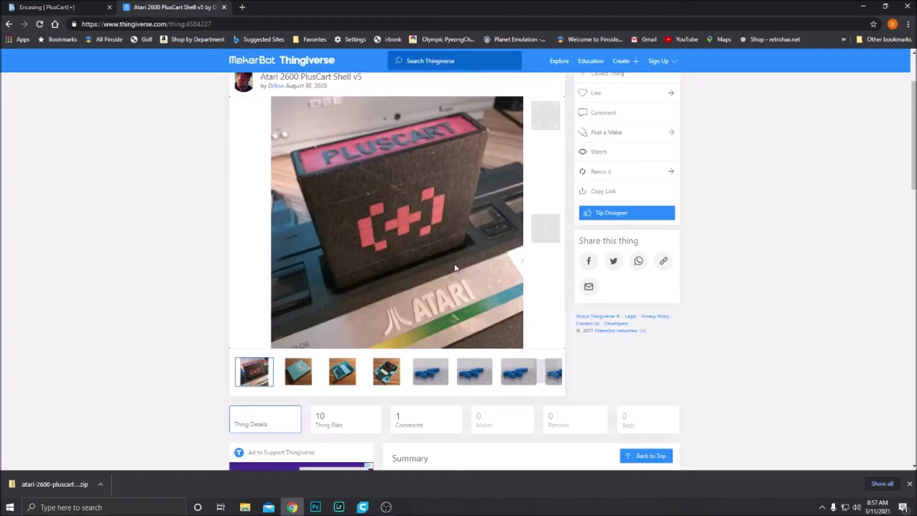
pyautogui.click(306, 376)
pyautogui.click(342, 375)
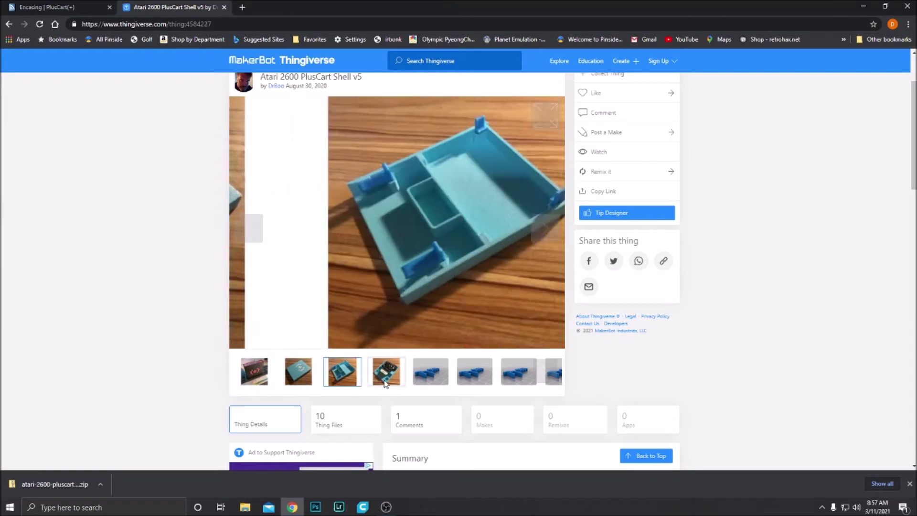
pyautogui.click(386, 378)
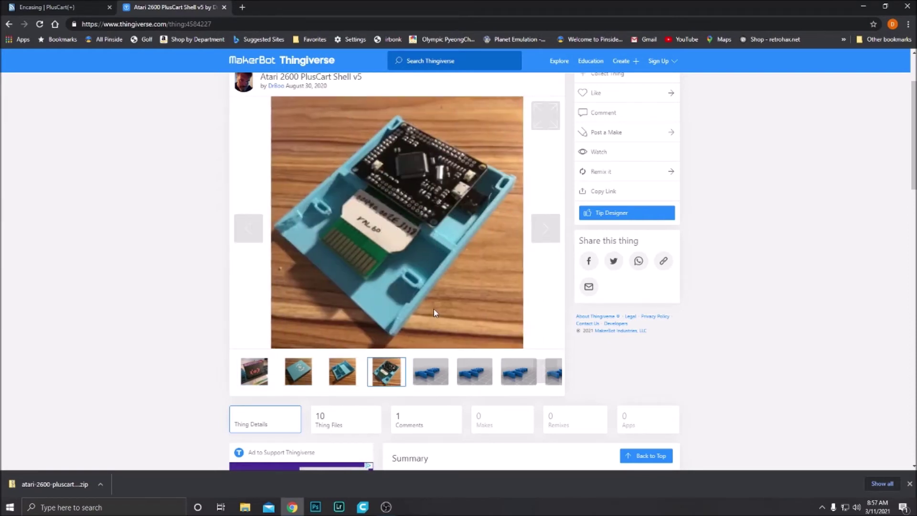
# Show the Thing Files of the PlusCart shell and look through the available STL parts.
pyautogui.scroll(-1, 430, 312)
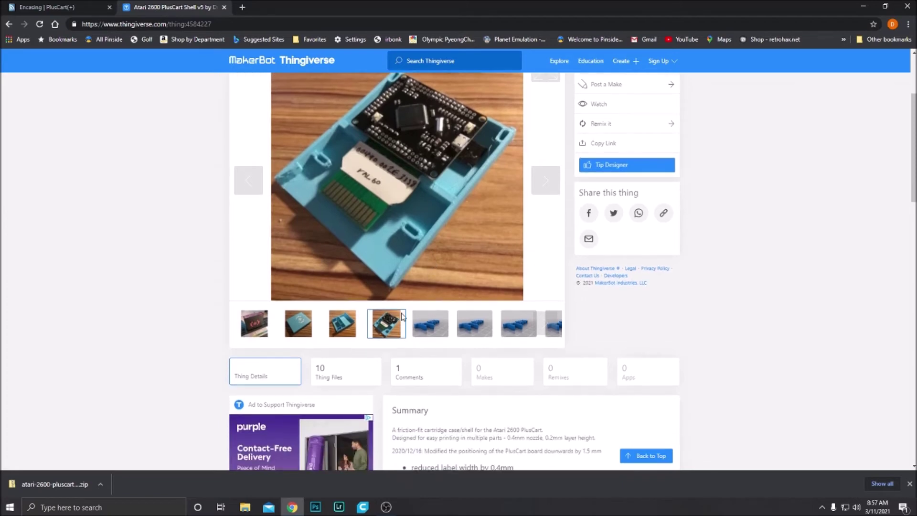
pyautogui.click(334, 377)
pyautogui.scroll(-3, 241, 343)
pyautogui.scroll(-2, 339, 201)
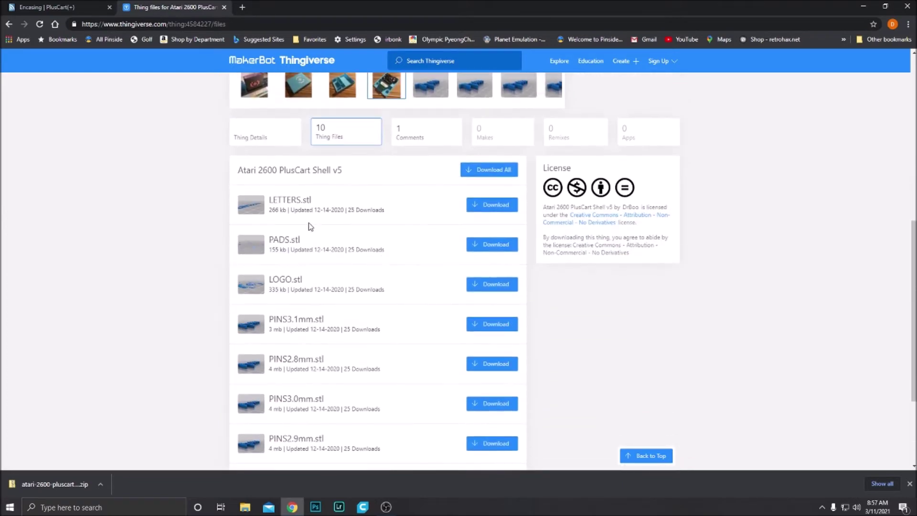
pyautogui.scroll(-3, 308, 222)
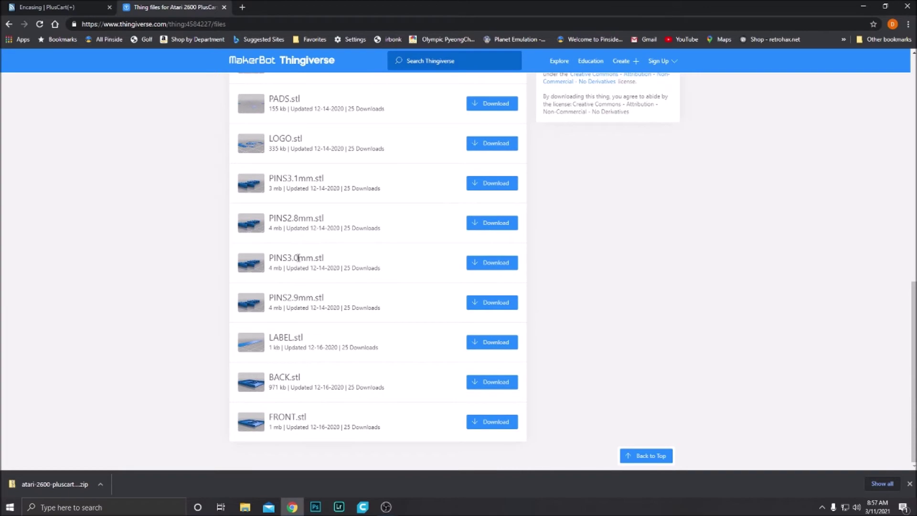
# Go back up from the STL list to the PlusCart shell's photo gallery and view another photo of the printed shell.
pyautogui.scroll(2, 294, 286)
pyautogui.scroll(2, 294, 270)
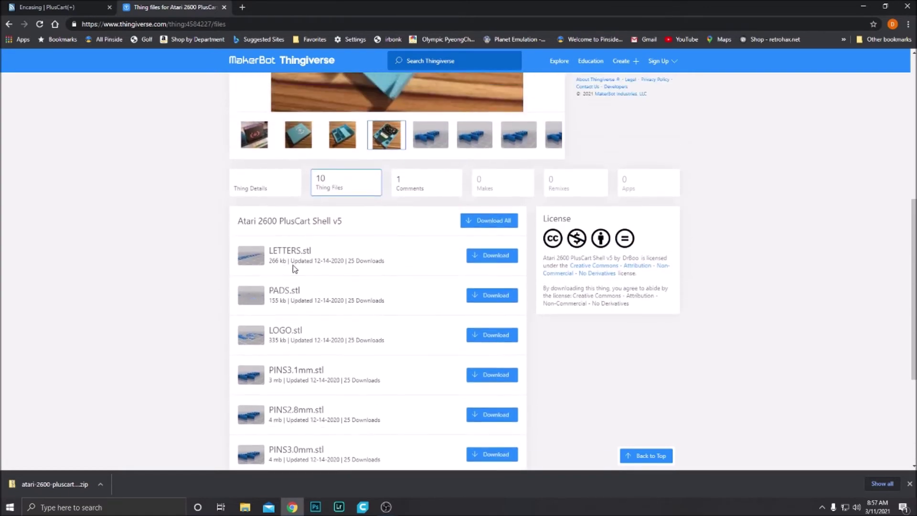
pyautogui.click(306, 139)
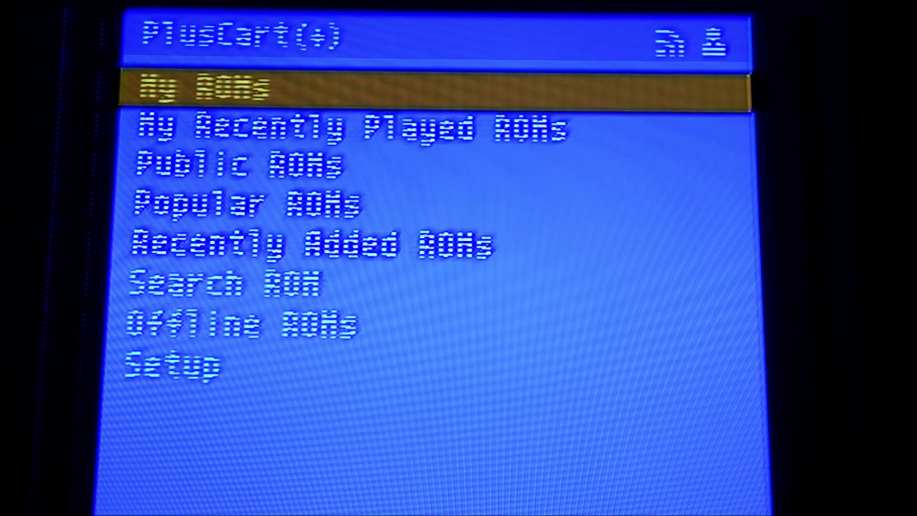
# Open the WiFi Connection page in the PlusCart's Setup and go through its scan, WPS and portal options.
pyautogui.press('Down')
pyautogui.press('Down')
pyautogui.press('Down')
pyautogui.press('Down')
pyautogui.press('Down')
pyautogui.press('Down')
pyautogui.press('Down')
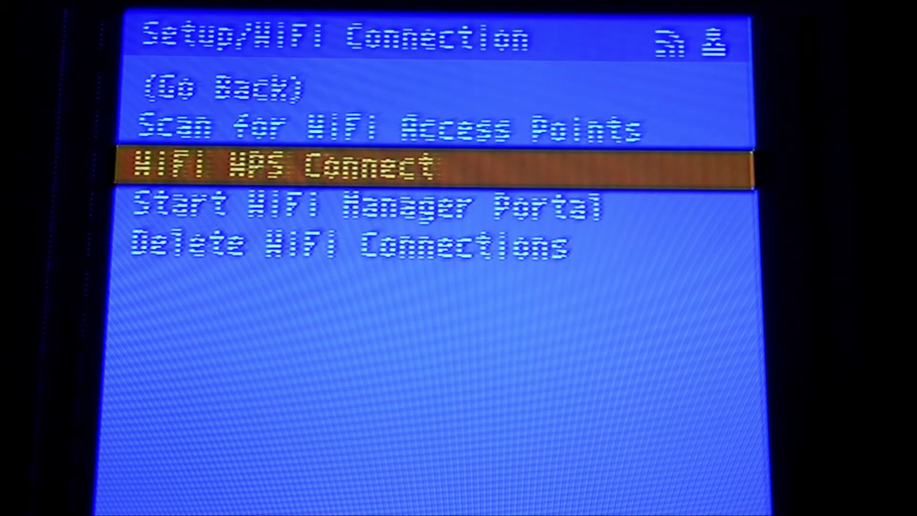
pyautogui.press('Up')
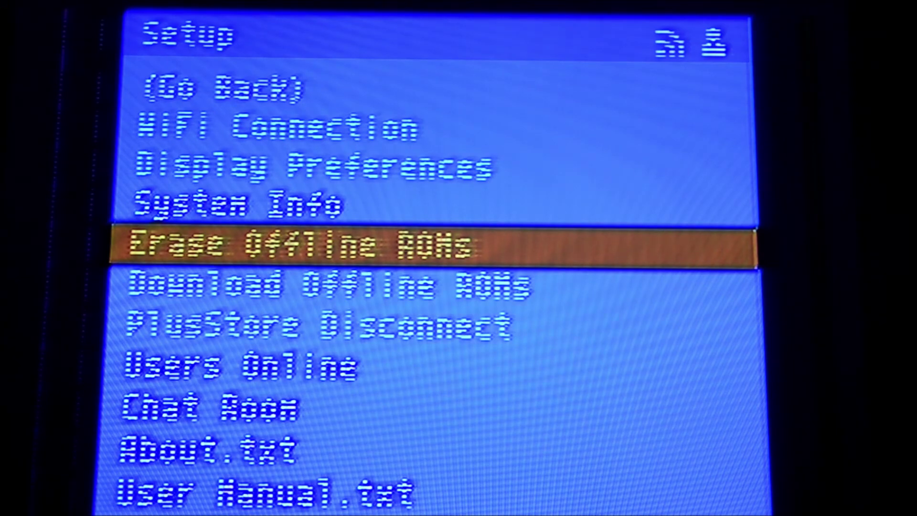
# Look through the PlusCart's Setup entries, including Display Preferences, System Info and the offline ROM options.
pyautogui.press('Up')
pyautogui.press('Up')
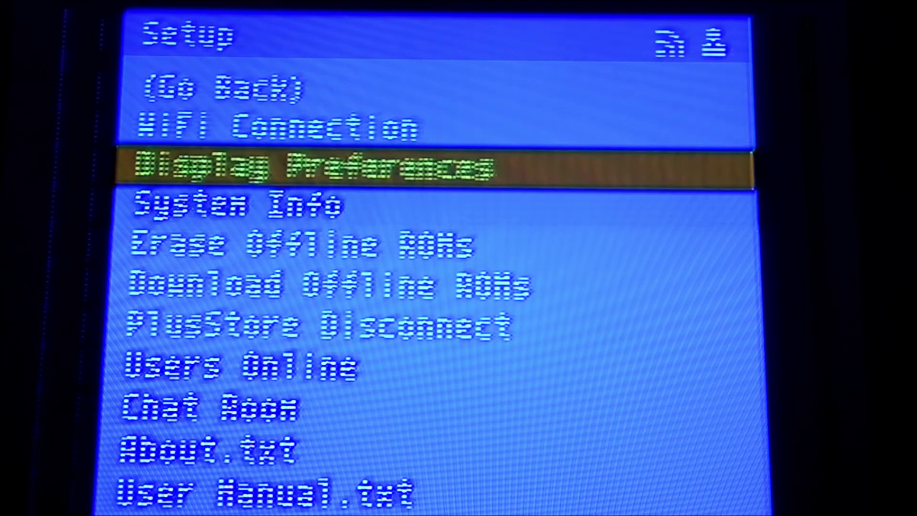
pyautogui.press('Down')
pyautogui.press('Down')
pyautogui.press('Down')
pyautogui.press('Down')
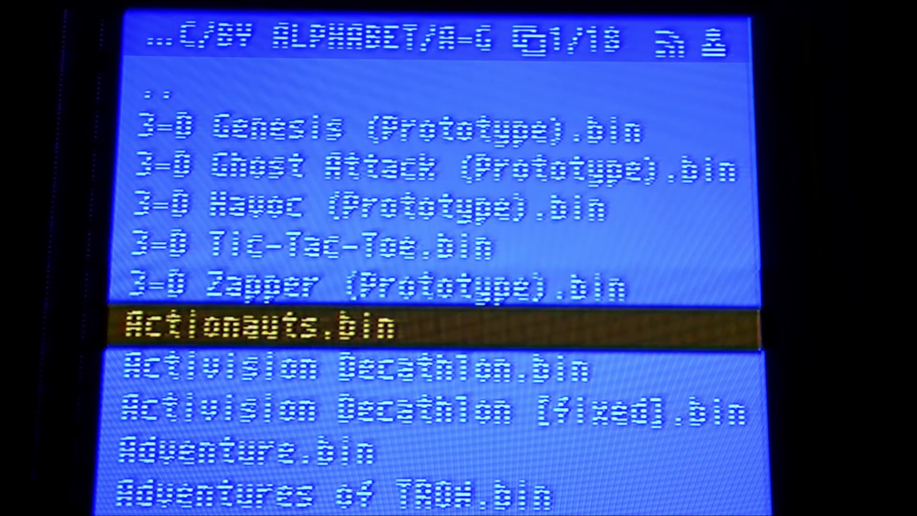
# Highlight Activision Decathlon.bin in the A-G folder of the alphabetical ROM list.
pyautogui.press('Down')
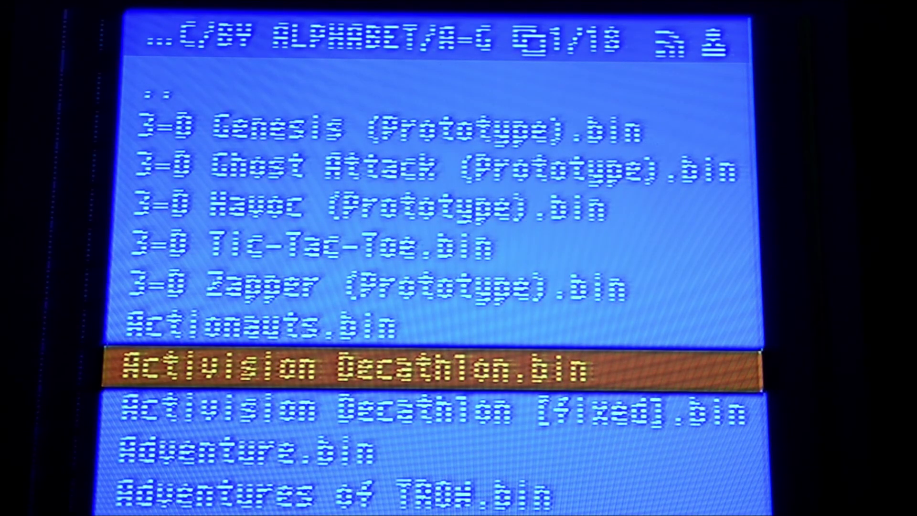